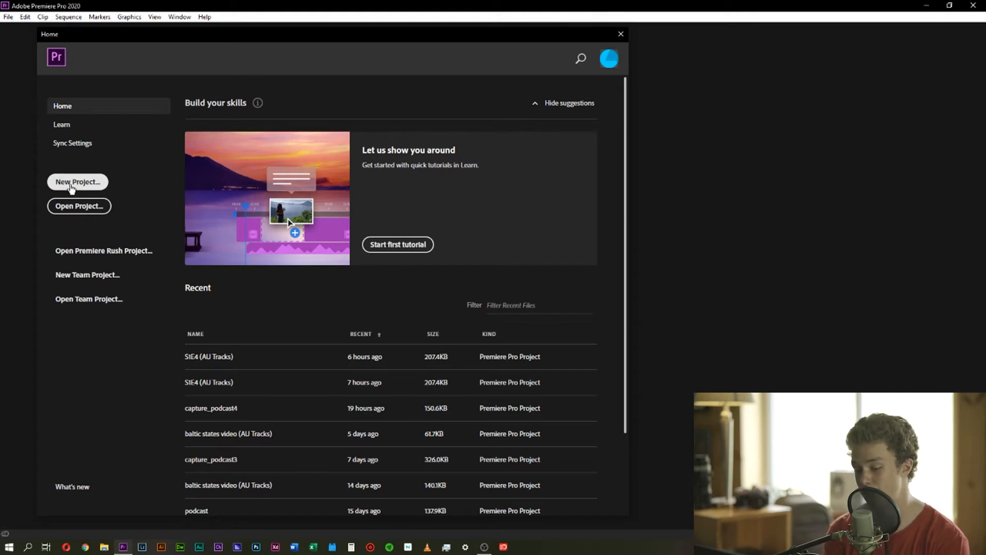
Step: Start a new project named "test" and set its save location to the Desktop
{"action": "left_click", "coordinate": [72, 183]}
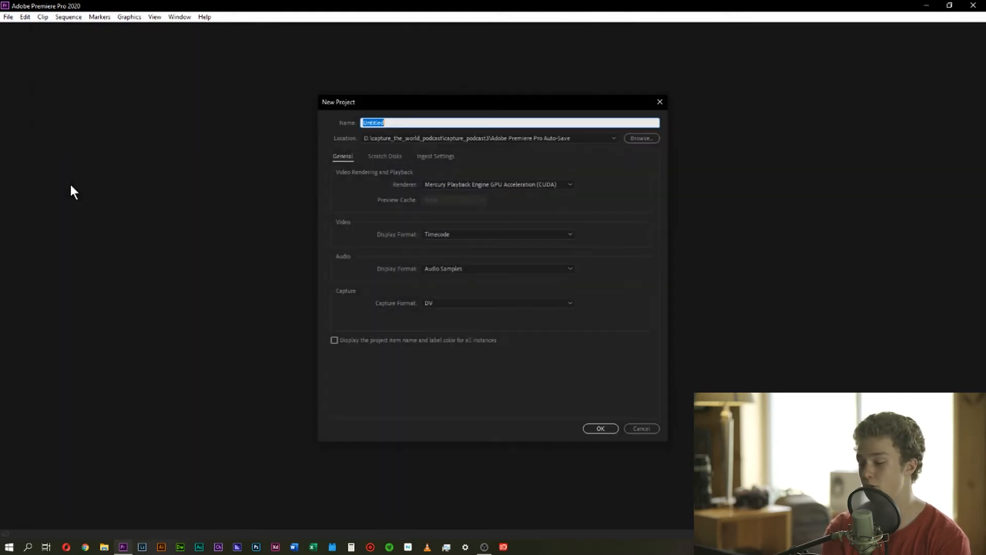
{"action": "left_click", "coordinate": [412, 122]}
{"action": "left_click_drag", "start_coordinate": [388, 123], "coordinate": [362, 122]}
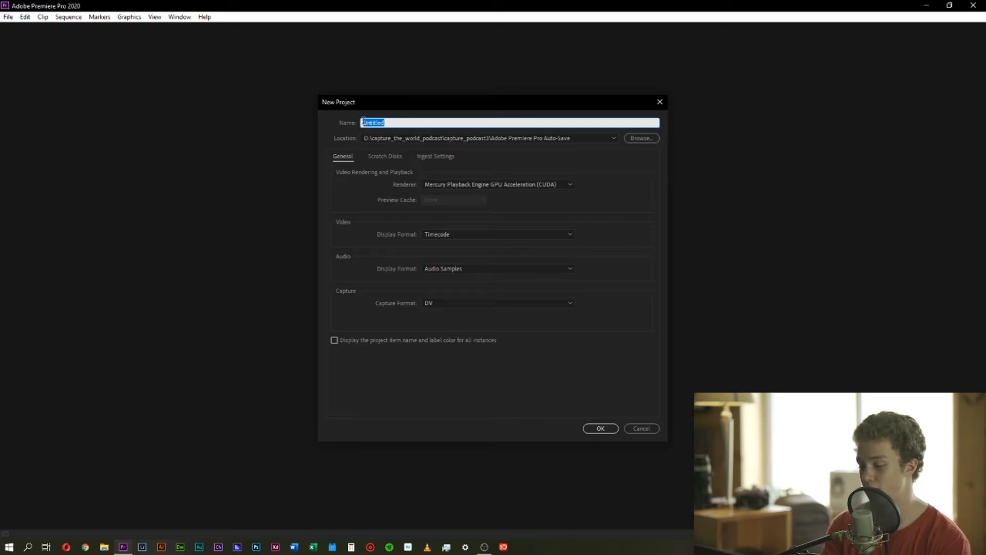
{"action": "type", "text": "test"}
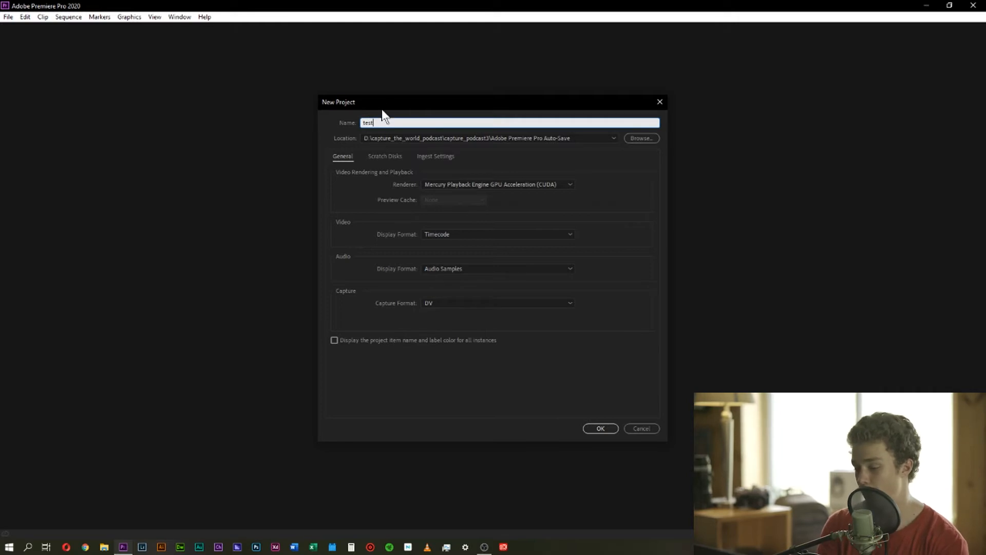
{"action": "left_click", "coordinate": [639, 138]}
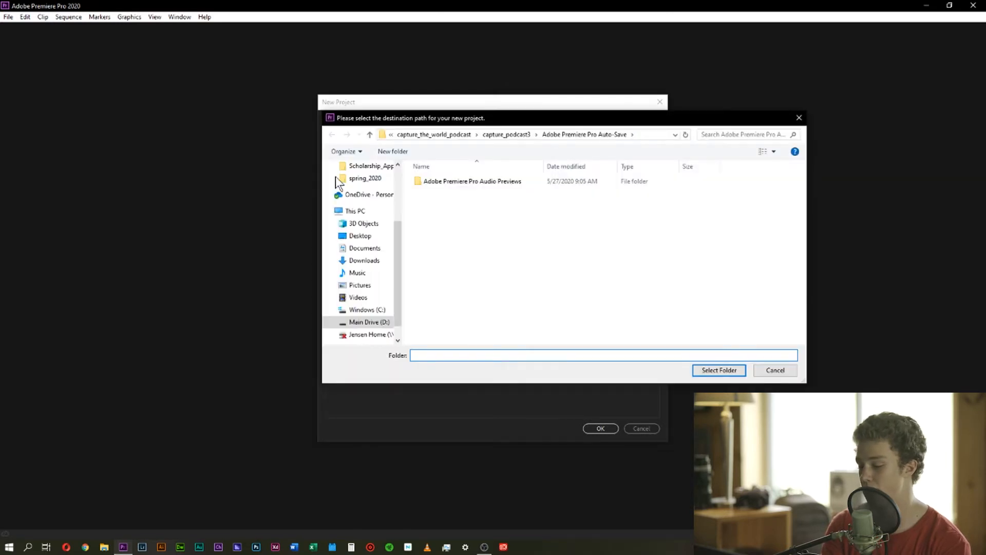
{"action": "left_click", "coordinate": [355, 237]}
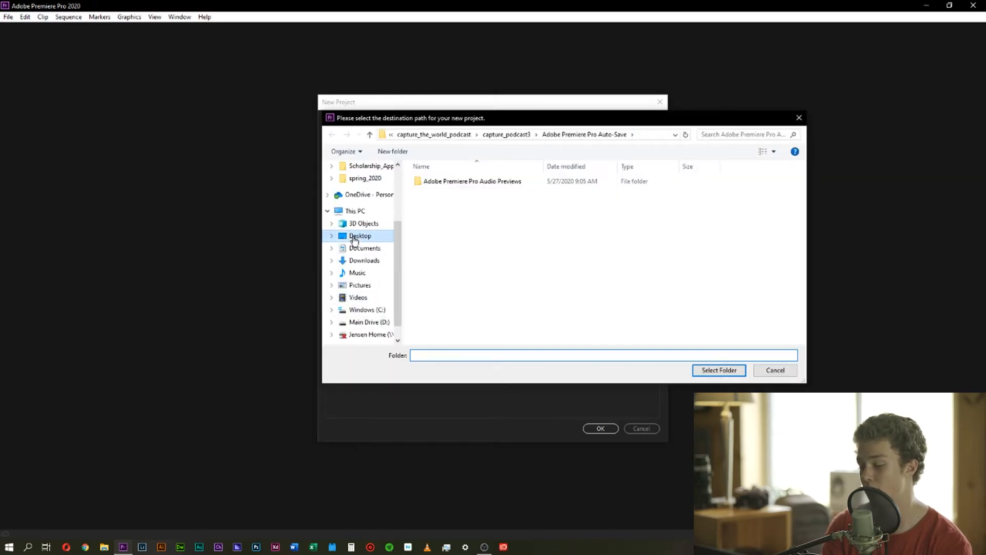
{"action": "left_click", "coordinate": [717, 371]}
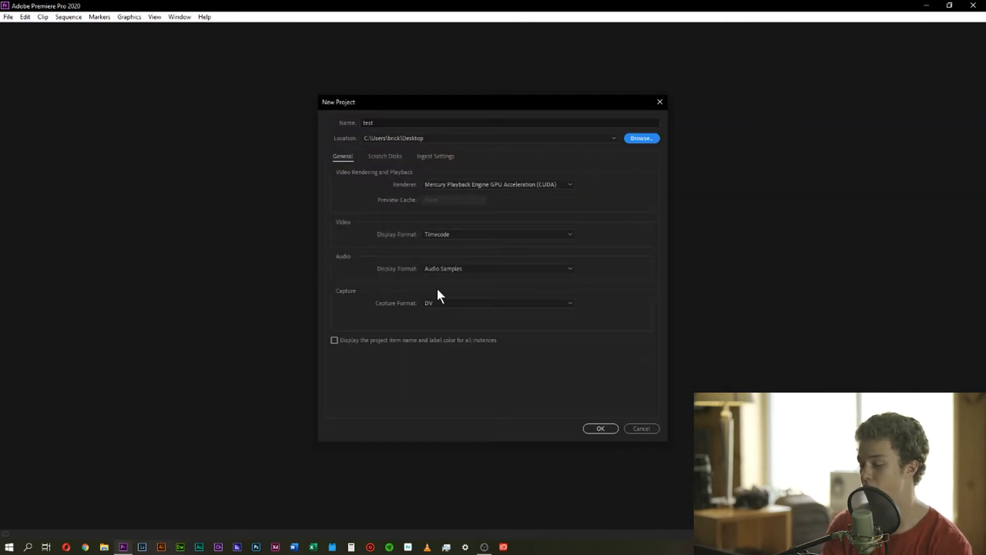
Step: Review the new project's scratch disk and ingest settings, then create the project with the general settings as they are
{"action": "left_click", "coordinate": [380, 156]}
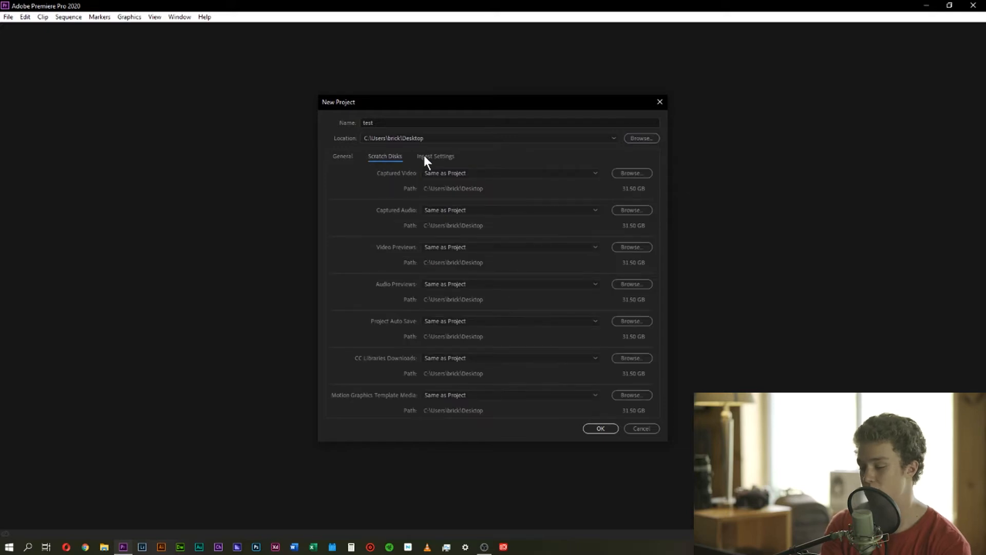
{"action": "left_click", "coordinate": [431, 156]}
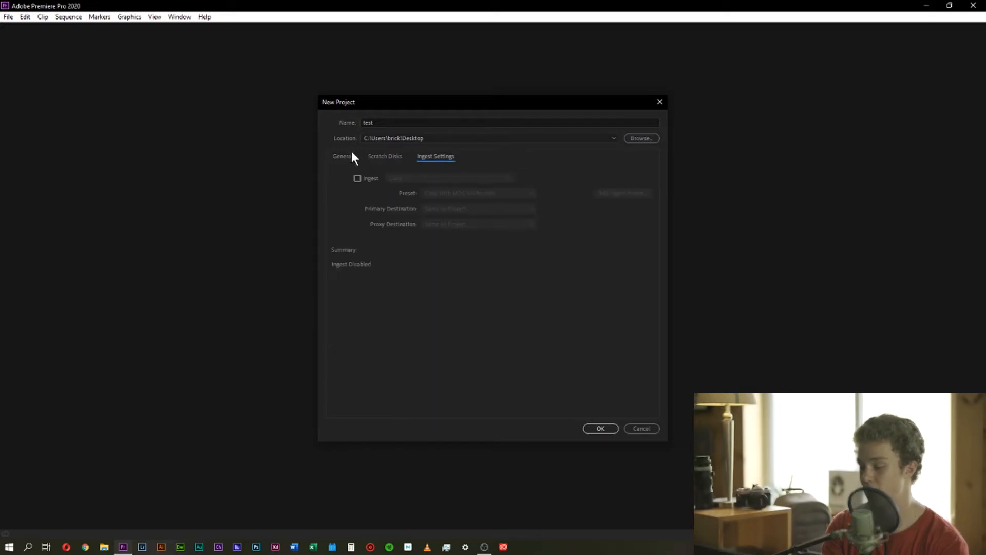
{"action": "left_click", "coordinate": [344, 156]}
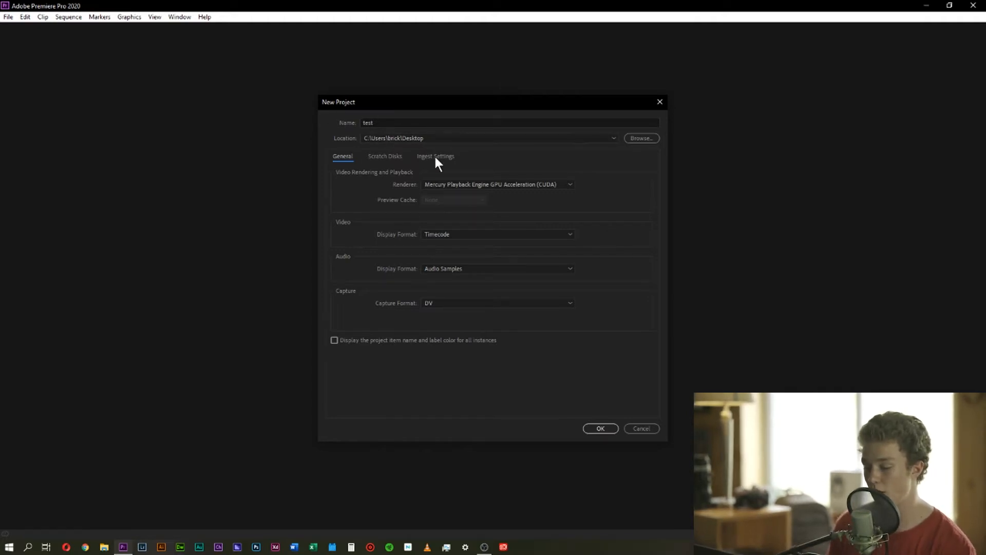
{"action": "left_click", "coordinate": [599, 430]}
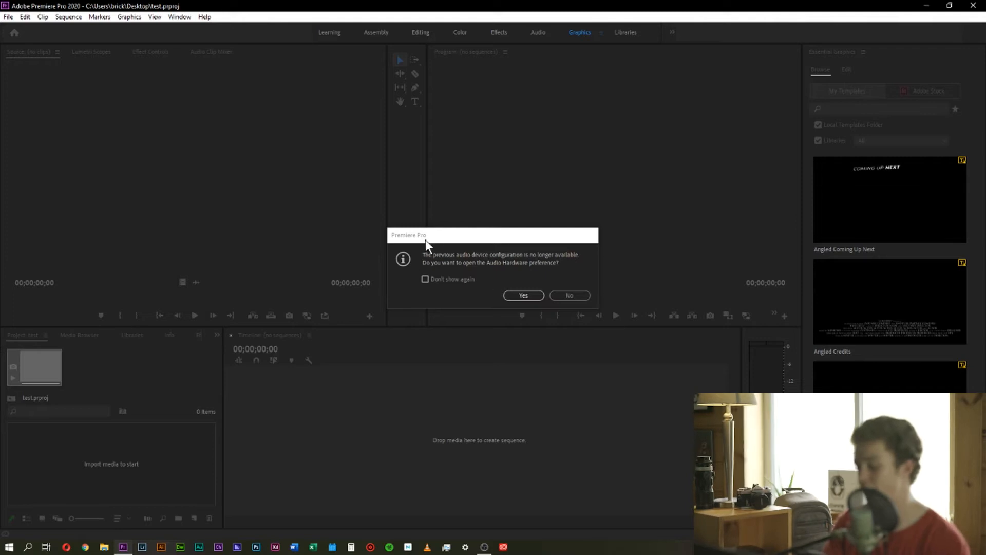
Step: Open the Audio Hardware preferences and set the default output to Focusrite USB (Focusrite USB Audio), keeping its matching master clock
{"action": "left_click", "coordinate": [517, 296]}
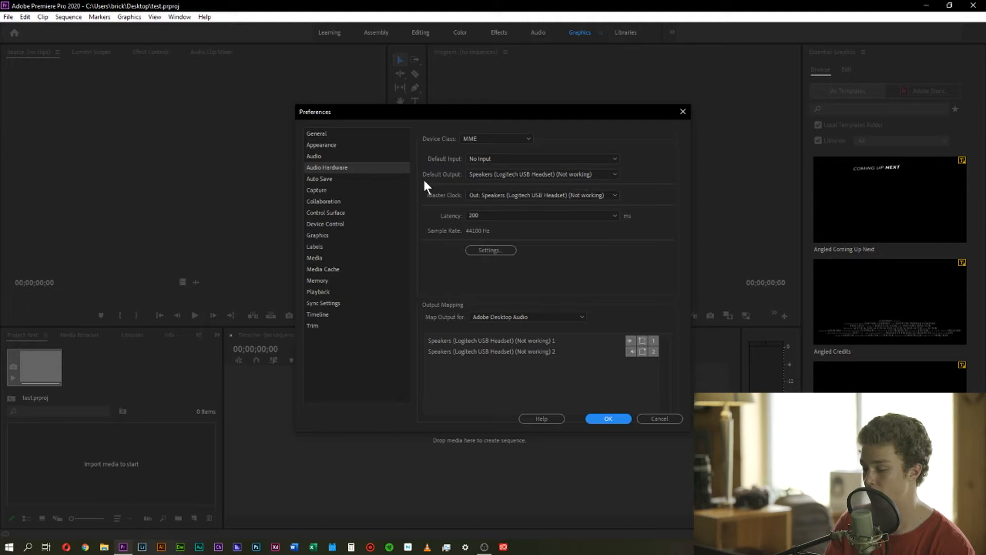
{"action": "left_click", "coordinate": [487, 171]}
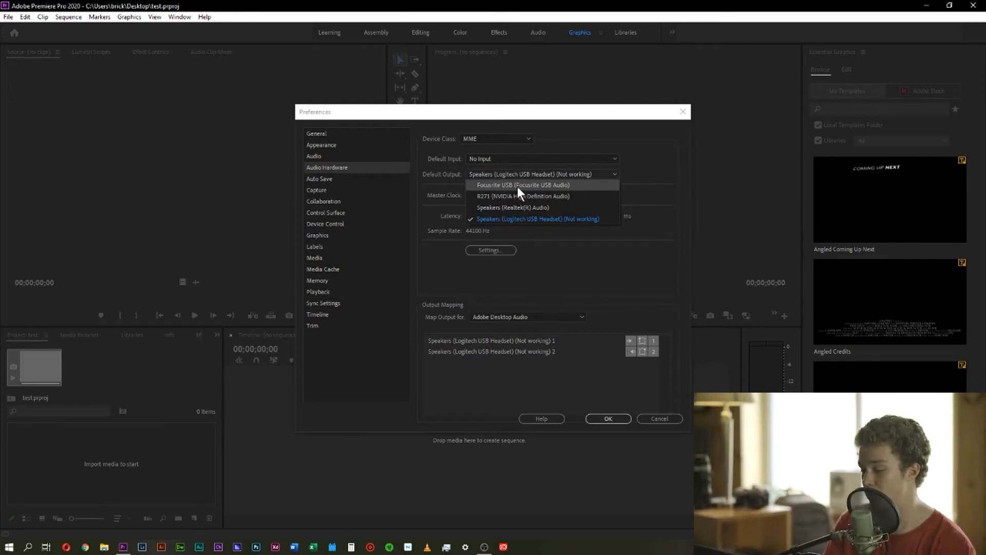
{"action": "left_click", "coordinate": [539, 186]}
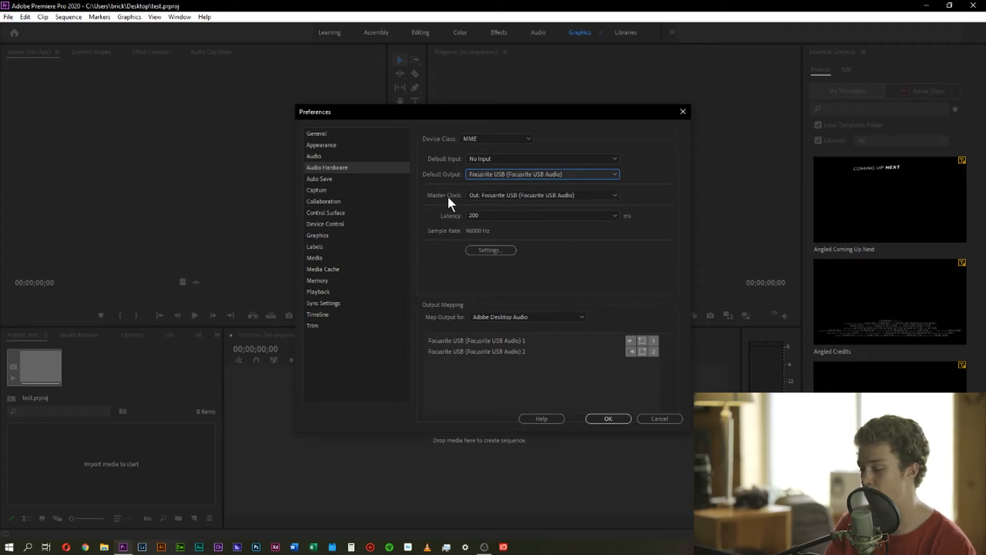
{"action": "left_click", "coordinate": [520, 195]}
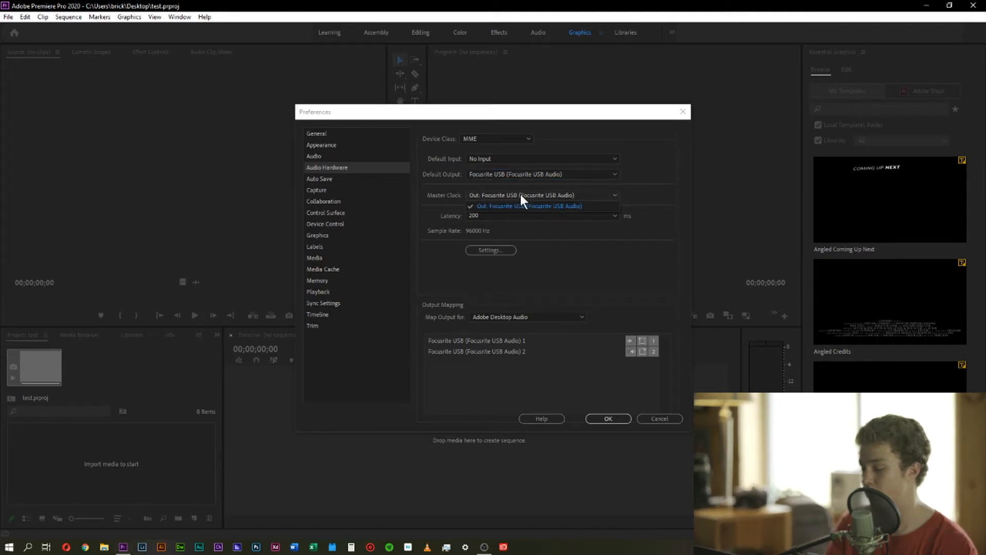
{"action": "left_click", "coordinate": [550, 194]}
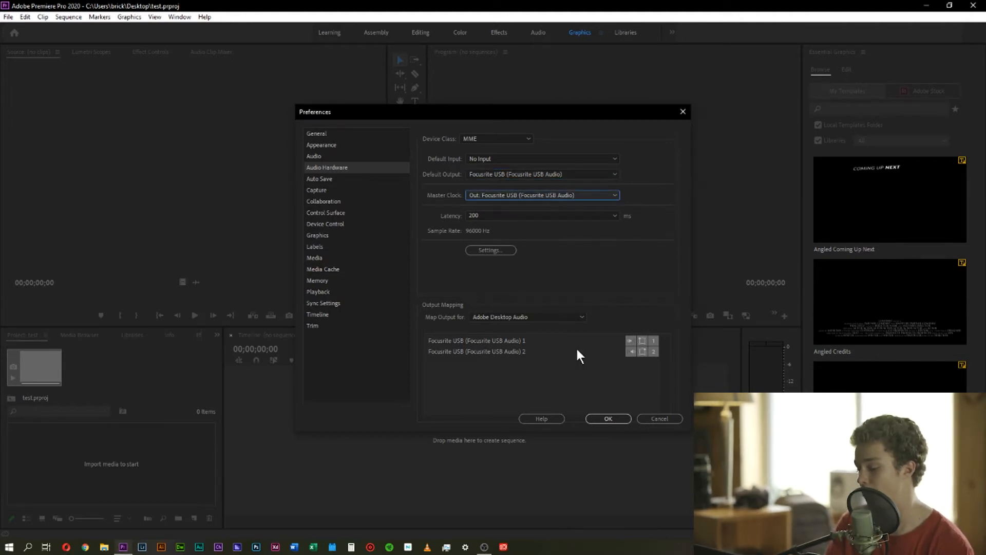
{"action": "left_click", "coordinate": [609, 419]}
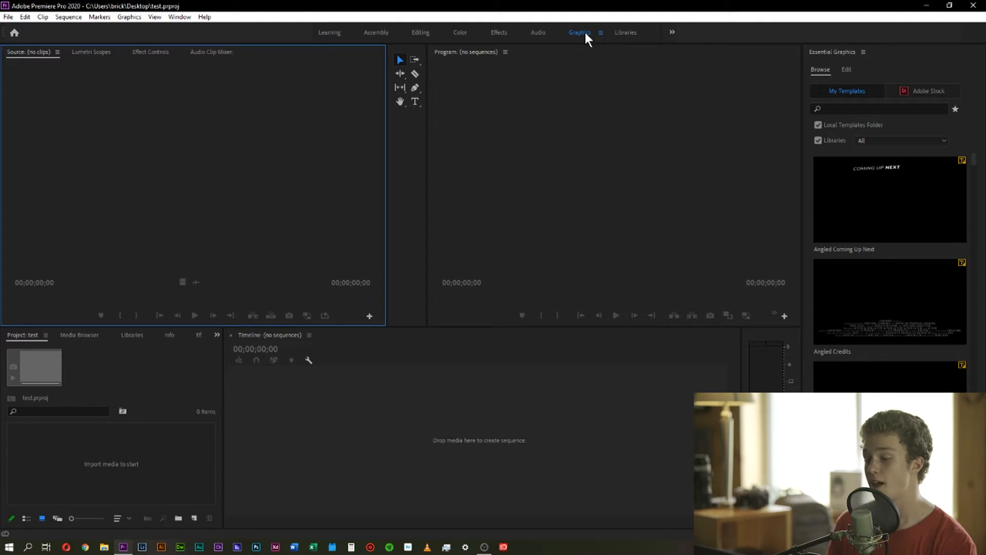
Step: Switch to the Learning workspace and resize its panels, narrowing the tools to one column and slightly widening the program monitor and audio meters
{"action": "left_click", "coordinate": [328, 32]}
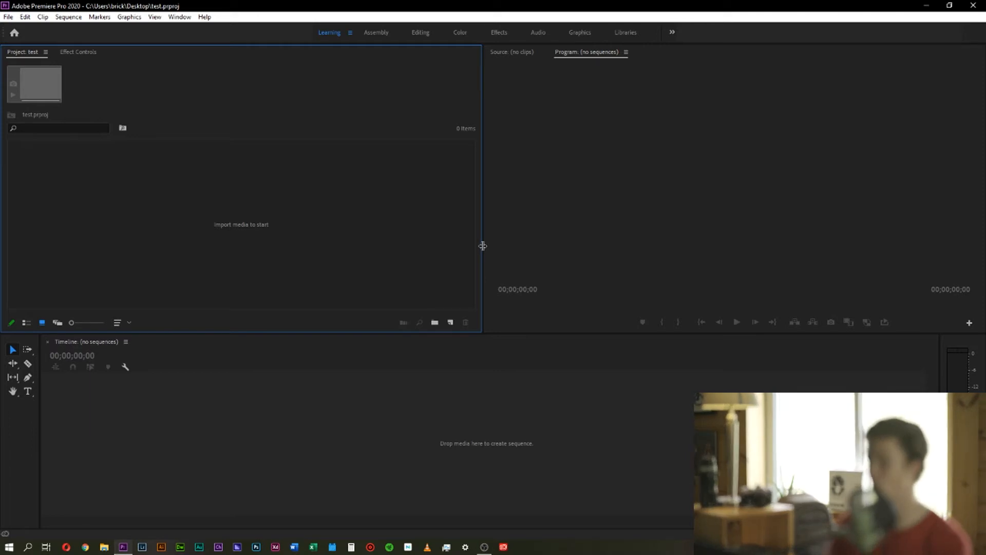
{"action": "left_click", "coordinate": [549, 201]}
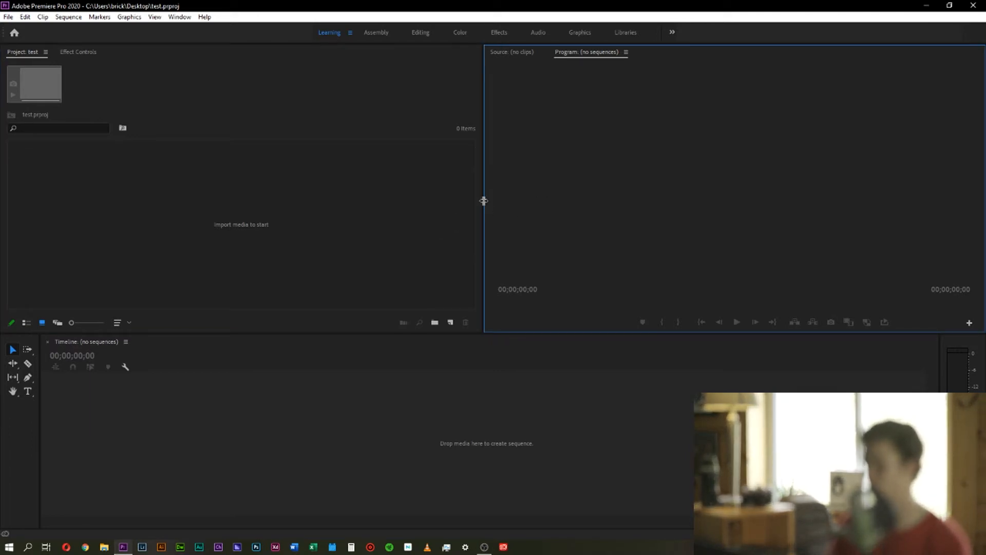
{"action": "mouse_move", "coordinate": [486, 200]}
{"action": "left_mouse_down"}
{"action": "mouse_move", "coordinate": [378, 208]}
{"action": "mouse_move", "coordinate": [596, 185]}
{"action": "mouse_move", "coordinate": [440, 201]}
{"action": "mouse_move", "coordinate": [467, 200]}
{"action": "left_mouse_up"}
{"action": "mouse_move", "coordinate": [556, 334]}
{"action": "left_mouse_down"}
{"action": "mouse_move", "coordinate": [548, 369]}
{"action": "mouse_move", "coordinate": [548, 342]}
{"action": "left_mouse_up"}
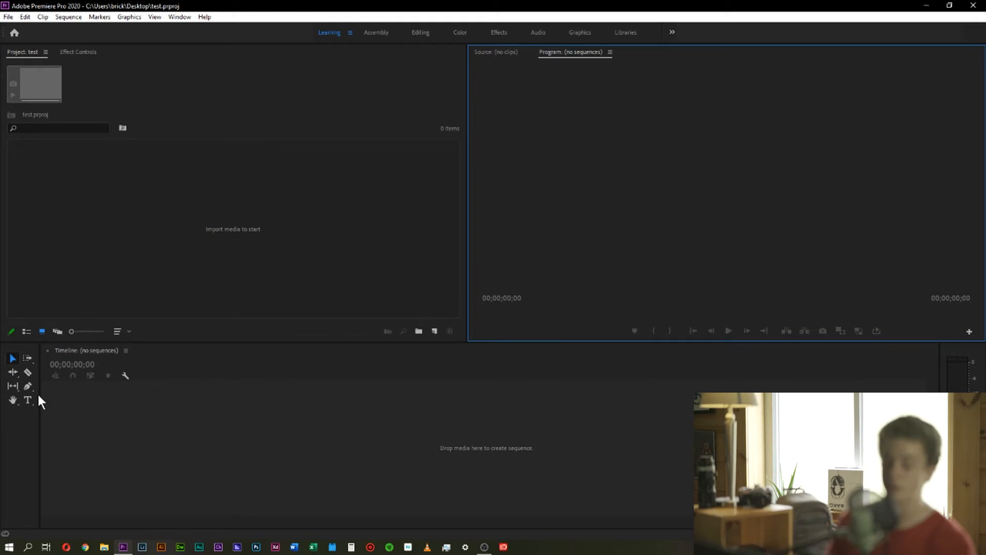
{"action": "left_click_drag", "start_coordinate": [40, 395], "coordinate": [26, 396]}
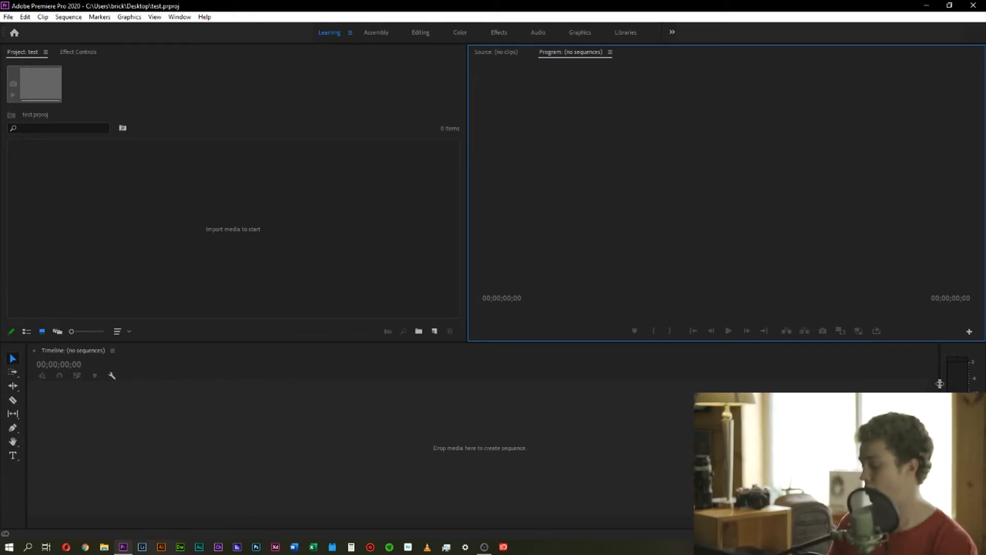
{"action": "mouse_move", "coordinate": [940, 389]}
{"action": "left_mouse_down"}
{"action": "mouse_move", "coordinate": [921, 388]}
{"action": "mouse_move", "coordinate": [930, 389]}
{"action": "left_mouse_up"}
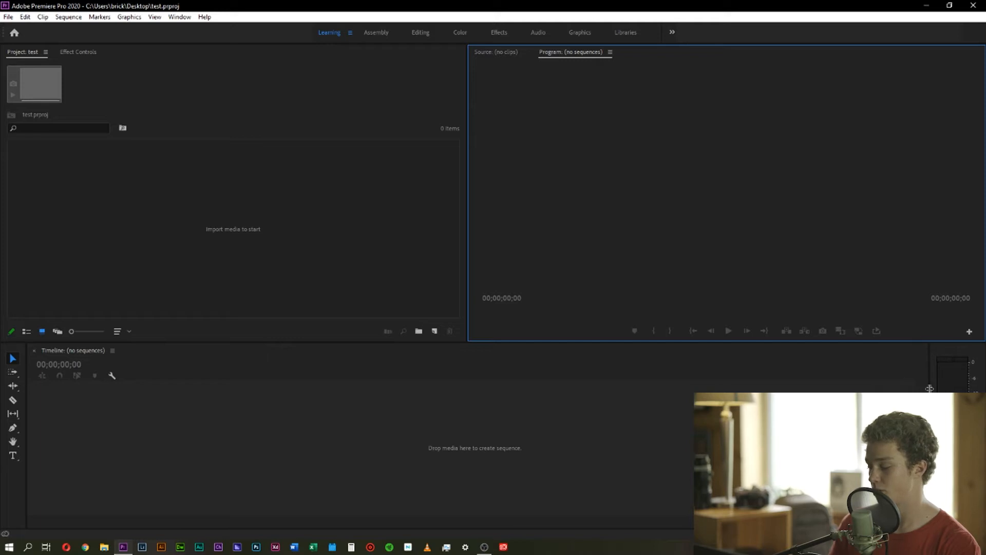
{"action": "left_click_drag", "start_coordinate": [467, 340], "coordinate": [476, 323]}
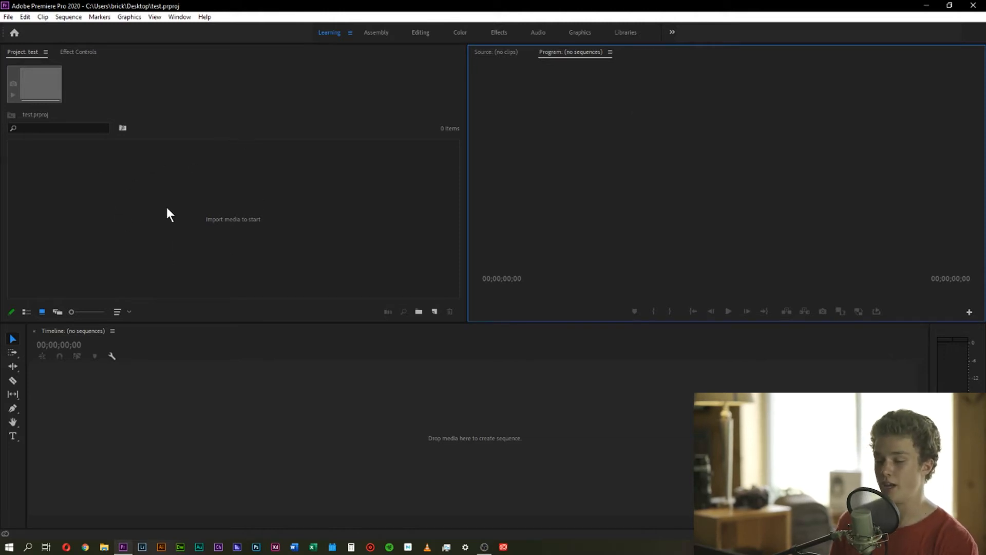
{"action": "double_click", "coordinate": [226, 220]}
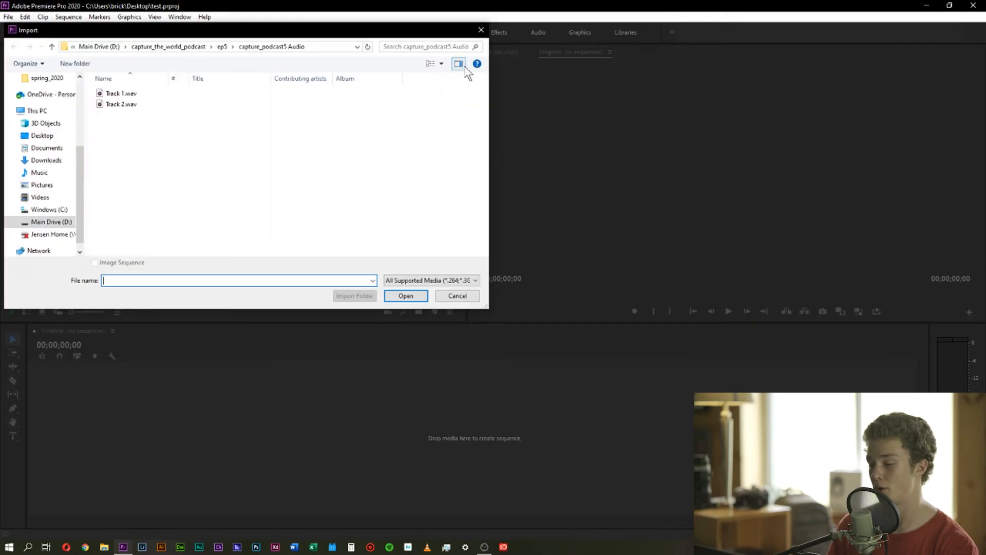
{"action": "left_click", "coordinate": [481, 30]}
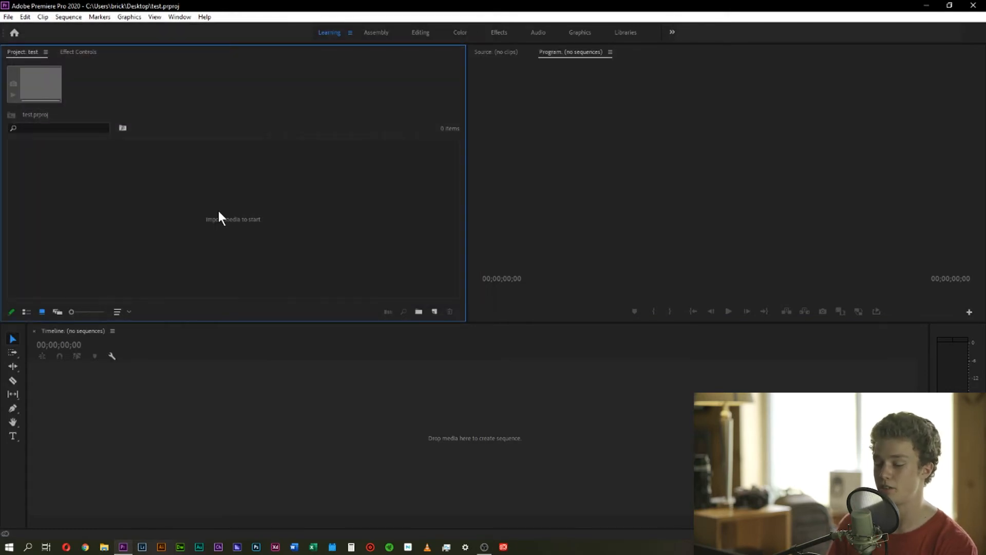
{"action": "double_click", "coordinate": [215, 210]}
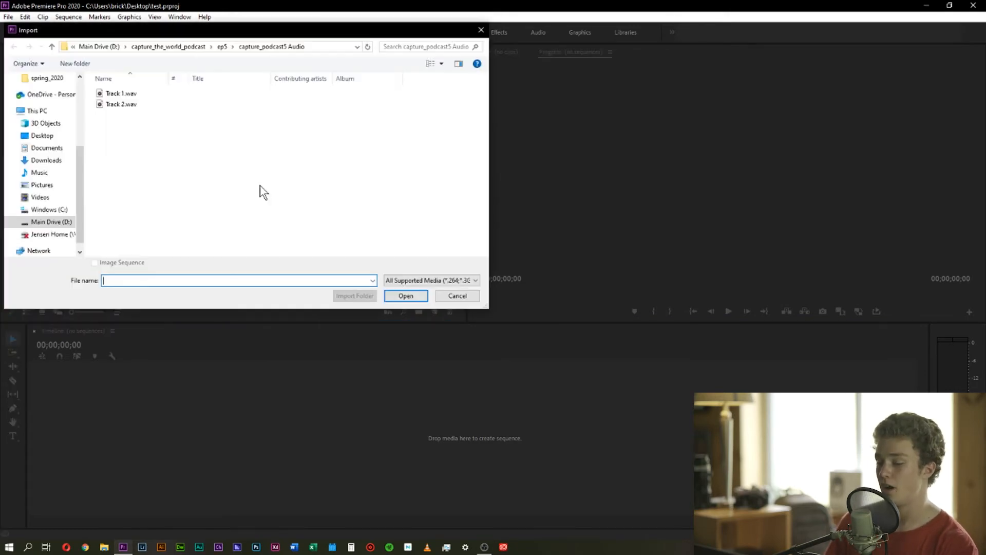
{"action": "left_click", "coordinate": [485, 31]}
{"action": "left_click", "coordinate": [8, 16]}
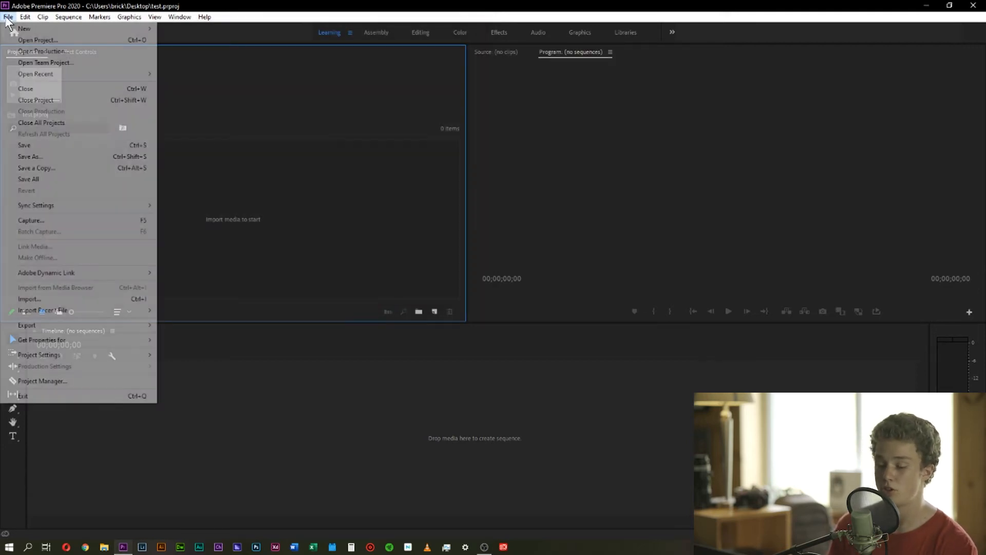
{"action": "left_click", "coordinate": [41, 301]}
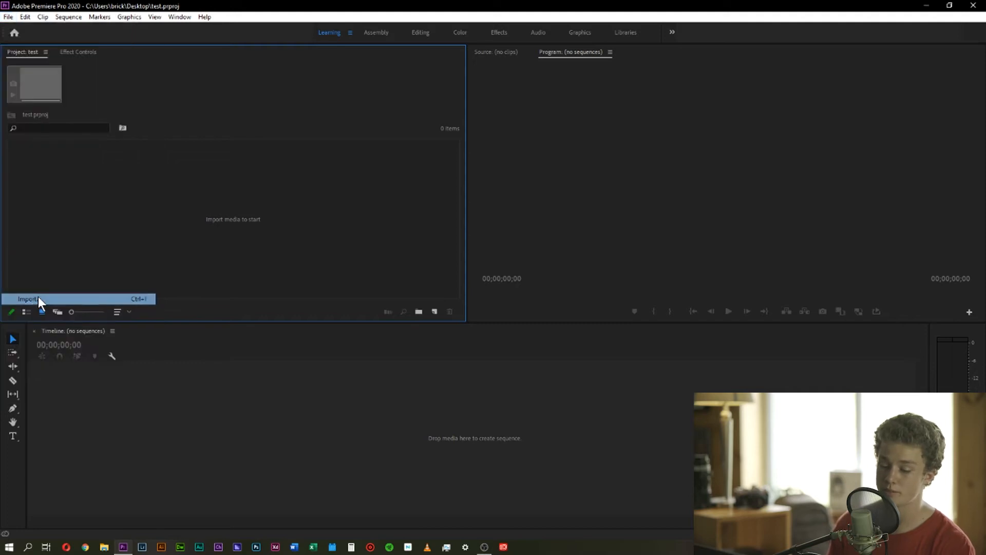
{"action": "left_click", "coordinate": [479, 32]}
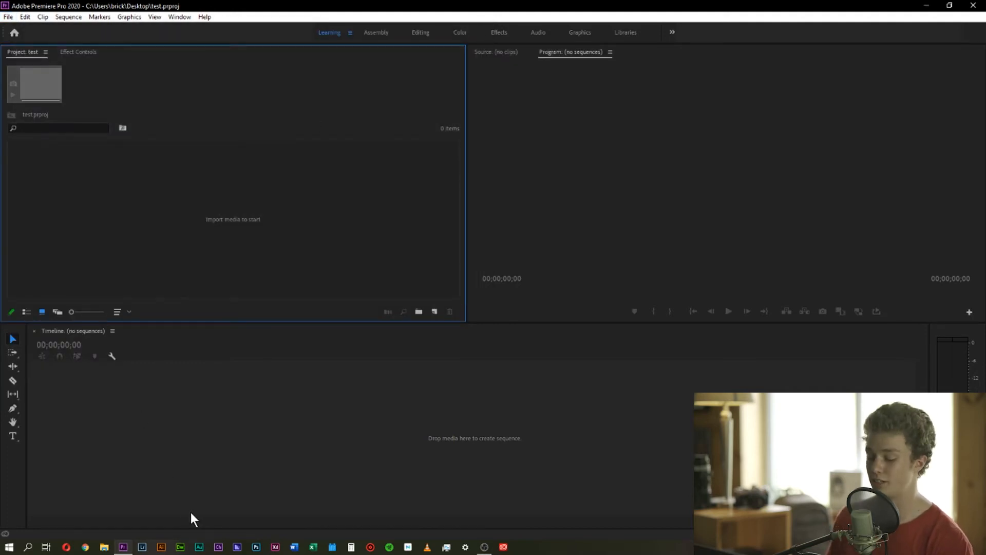
Step: Switch to File Explorer, open capture_the_world_podcast\ep5 on Main Drive (D:), and import DSCF2692.MOV into the test project
{"action": "left_click", "coordinate": [105, 548]}
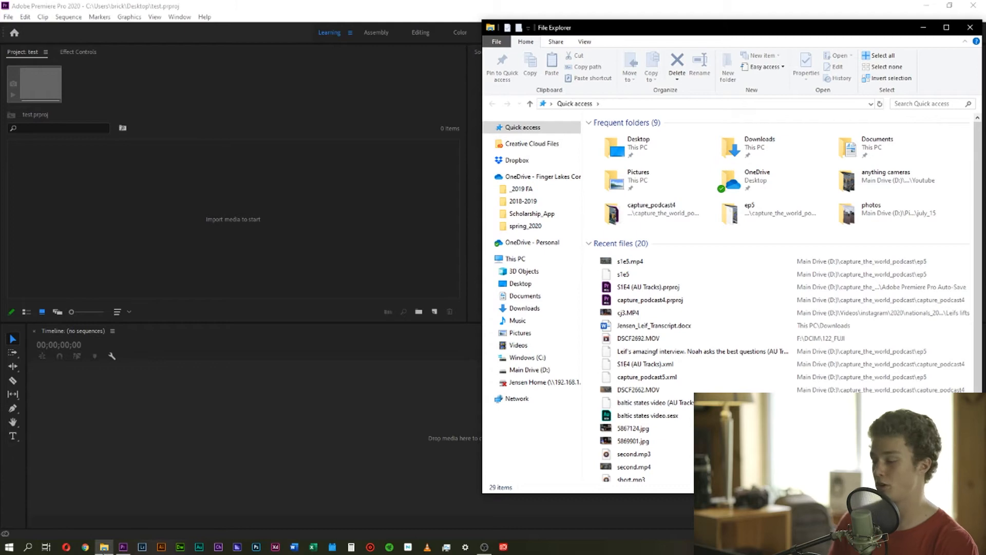
{"action": "left_click_drag", "start_coordinate": [651, 22], "coordinate": [646, 16]}
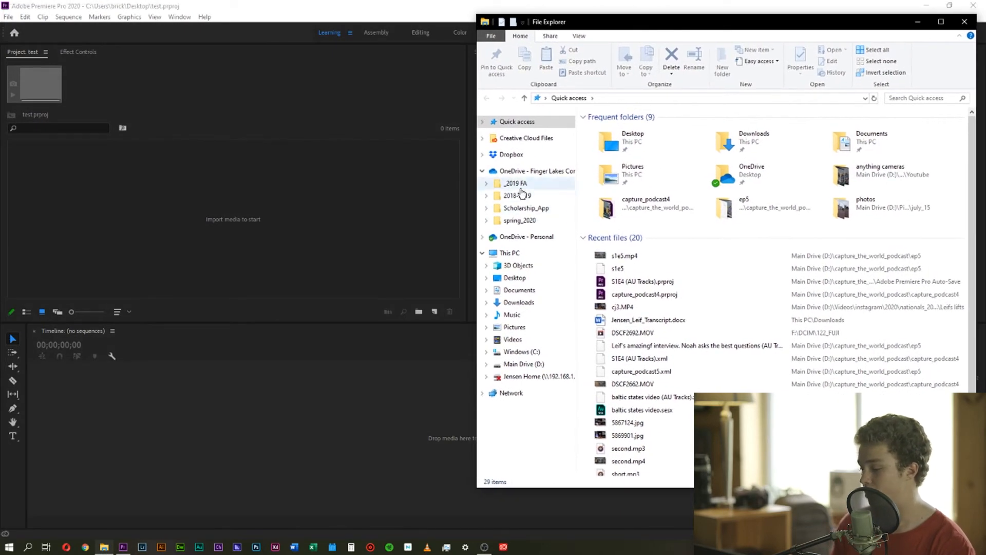
{"action": "left_click", "coordinate": [514, 365]}
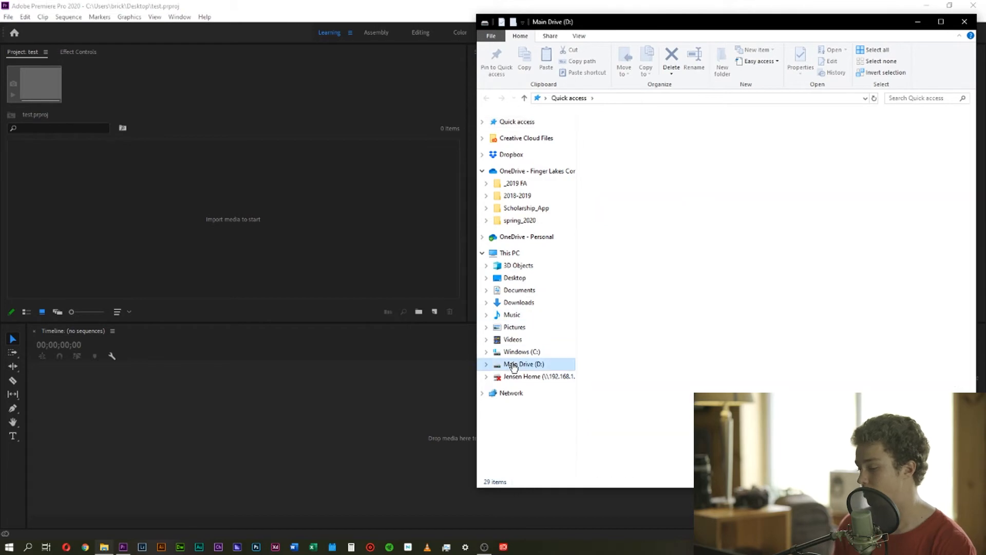
{"action": "left_click", "coordinate": [728, 209]}
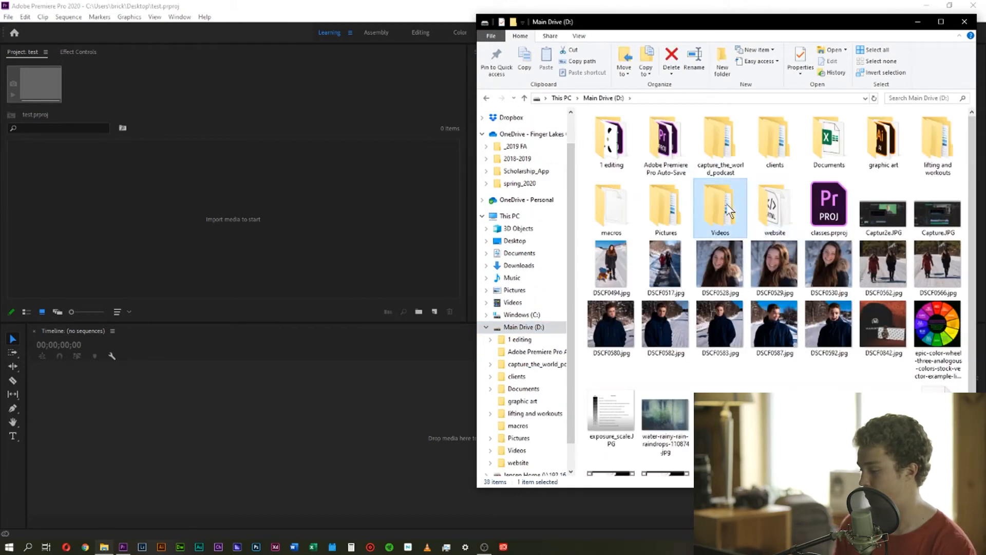
{"action": "double_click", "coordinate": [722, 137]}
{"action": "double_click", "coordinate": [619, 218]}
{"action": "left_click", "coordinate": [617, 172]}
{"action": "left_click_drag", "start_coordinate": [618, 173], "coordinate": [187, 242]}
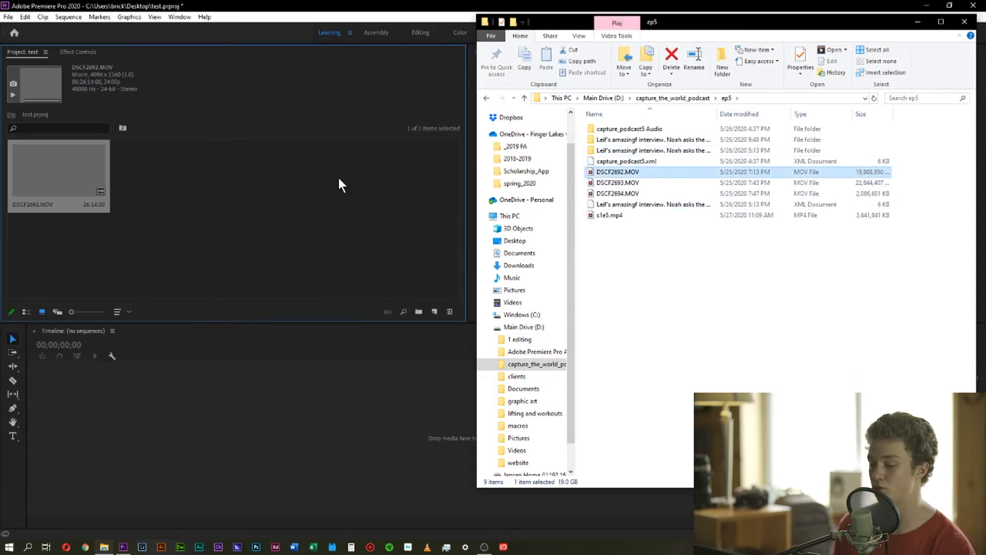
{"action": "left_click", "coordinate": [339, 181]}
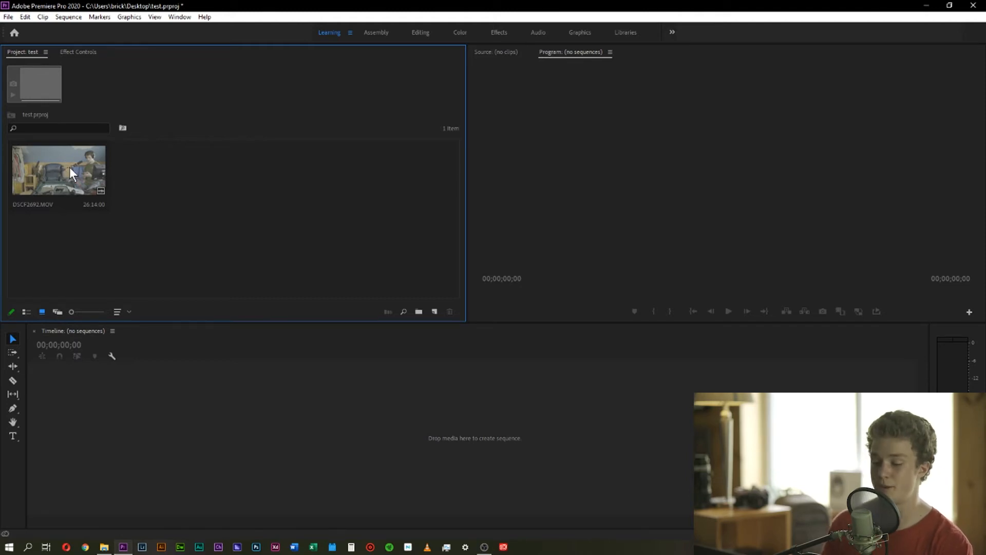
Step: Review the default settings offered for a new sequence, then leave without creating one
{"action": "left_click", "coordinate": [434, 312]}
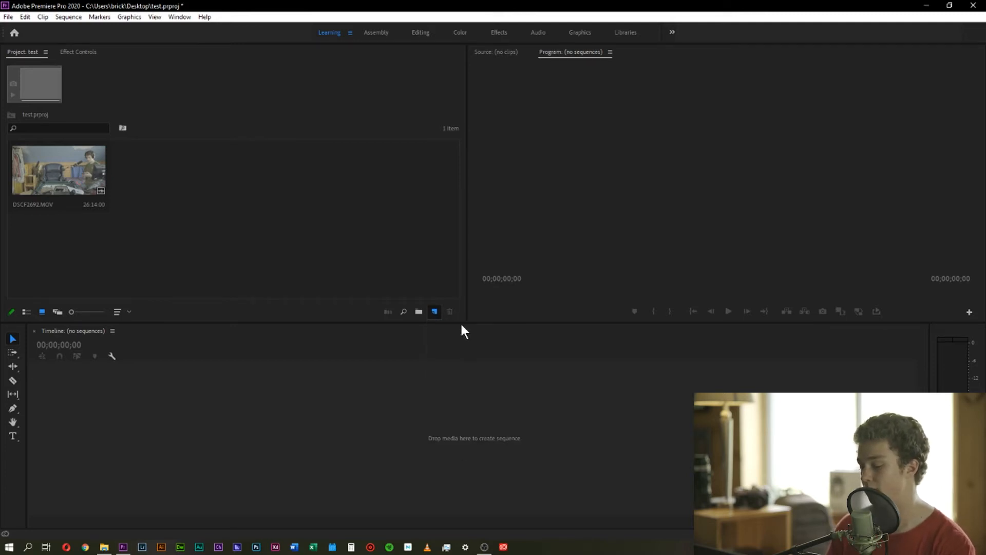
{"action": "left_click", "coordinate": [461, 325]}
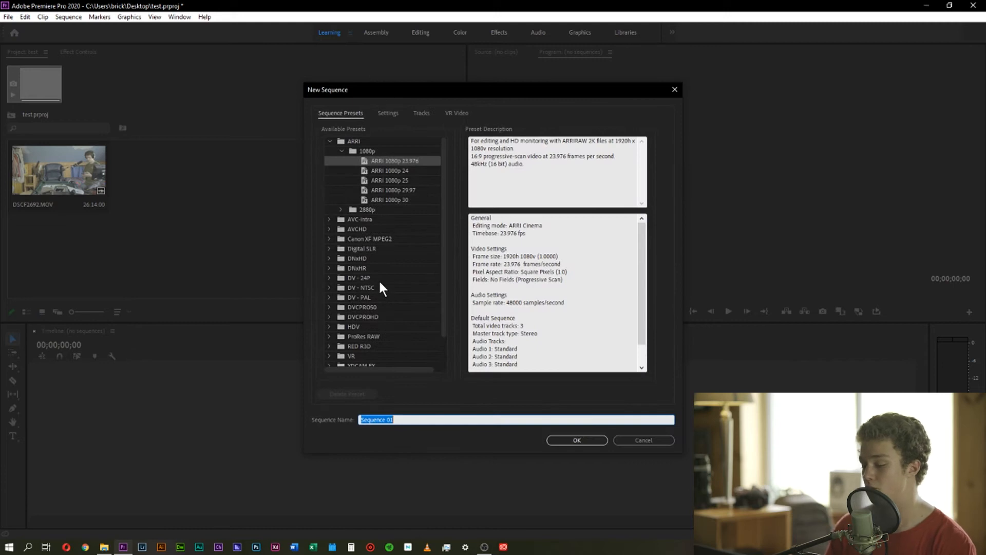
{"action": "left_click", "coordinate": [390, 113]}
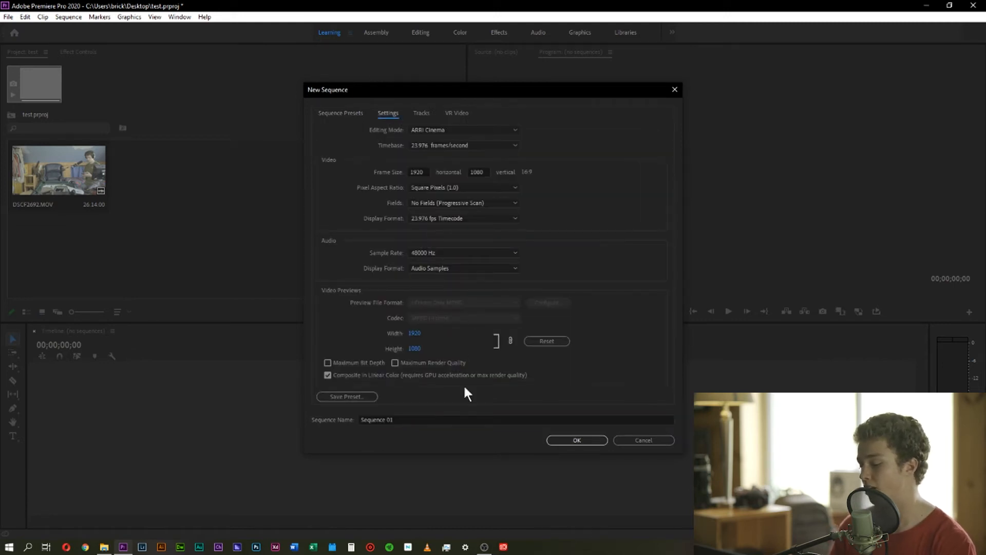
{"action": "left_click", "coordinate": [637, 434]}
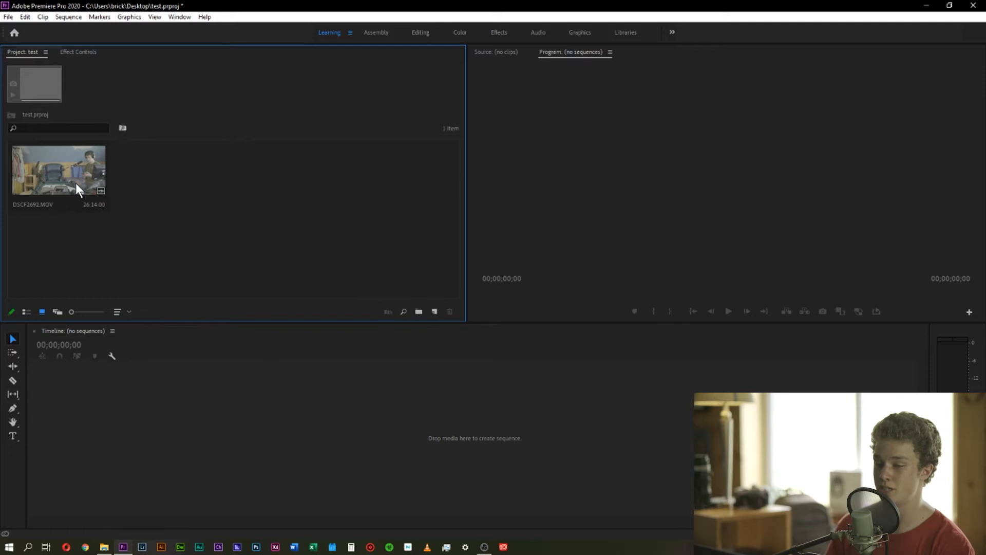
Step: Create a sequence matching DSCF2692.MOV and try duplicating its clip further along the timeline, then undo the duplicate
{"action": "left_click", "coordinate": [55, 157]}
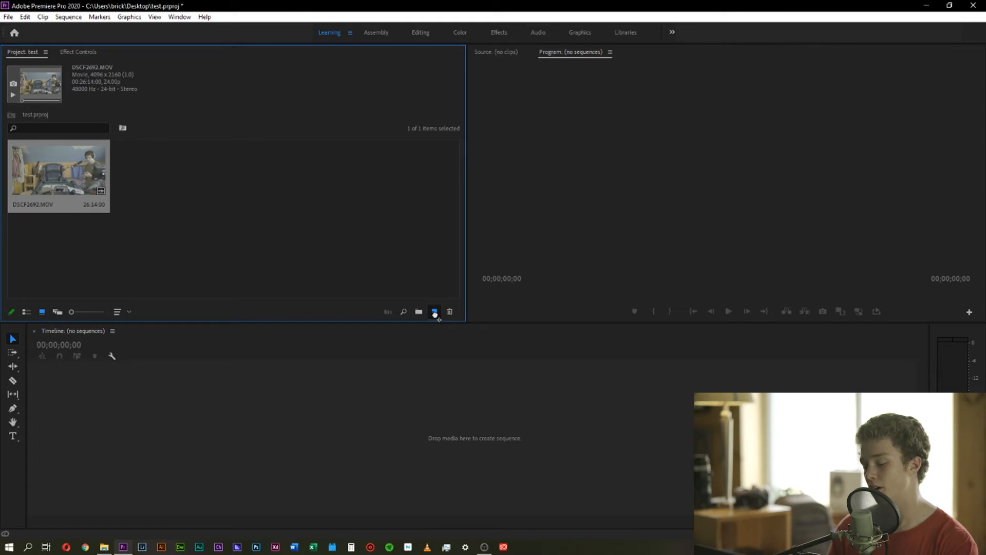
{"action": "left_click_drag", "start_coordinate": [436, 315], "coordinate": [436, 313]}
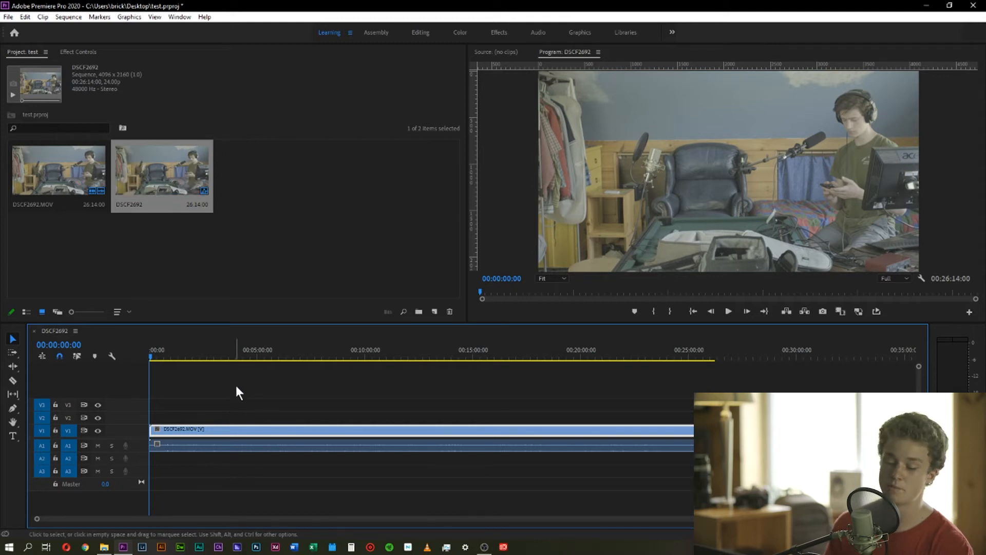
{"action": "left_click_drag", "start_coordinate": [234, 403], "coordinate": [216, 475]}
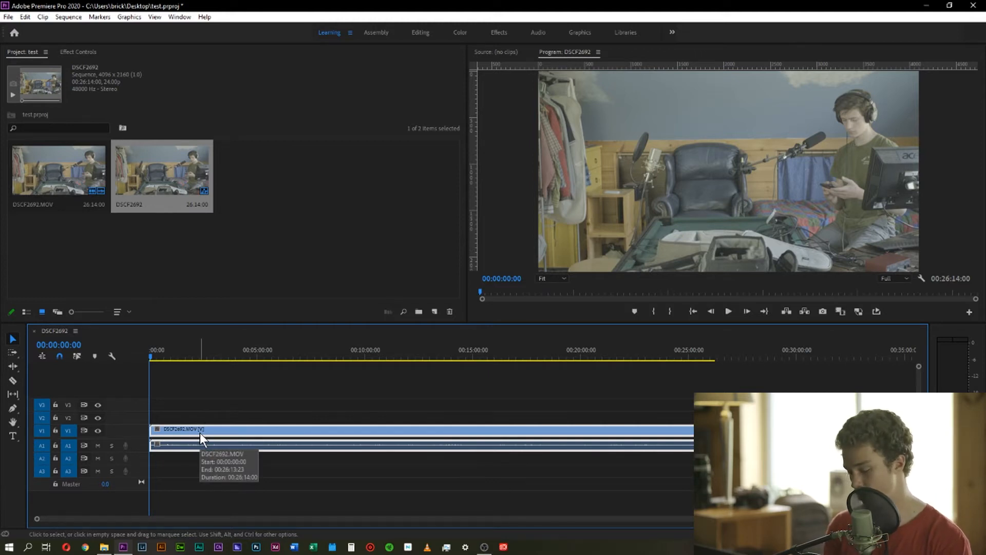
{"action": "left_click_drag", "start_coordinate": [199, 433], "coordinate": [787, 441]}
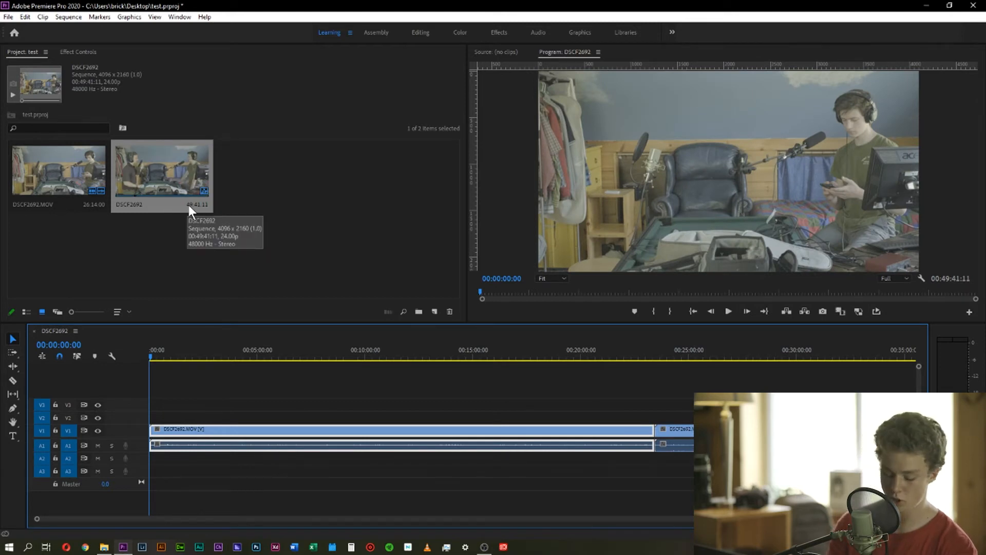
{"action": "key", "text": "ctrl+z"}
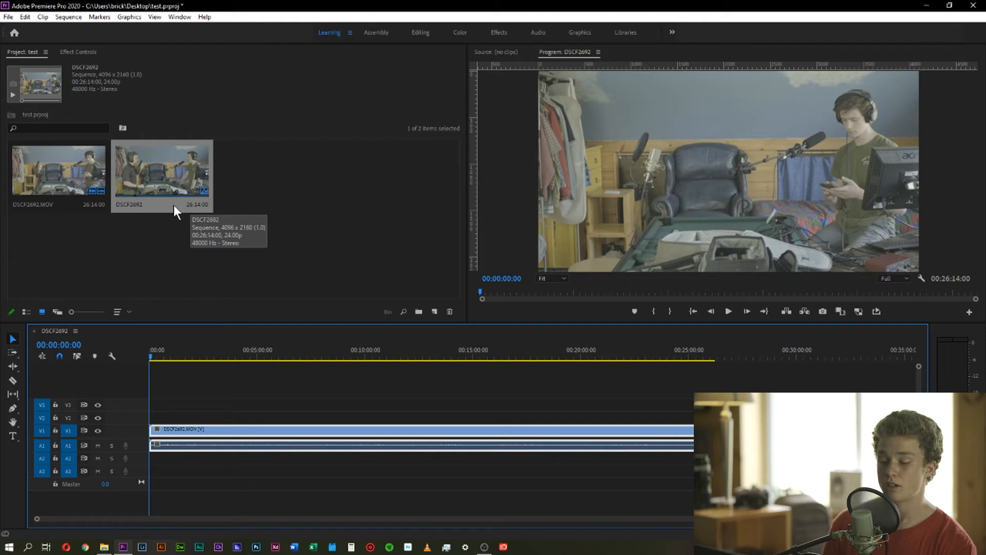
Step: Delete the DSCF2692 sequence from the project, keeping the source clip
{"action": "left_click", "coordinate": [165, 174]}
{"action": "key", "text": "Delete"}
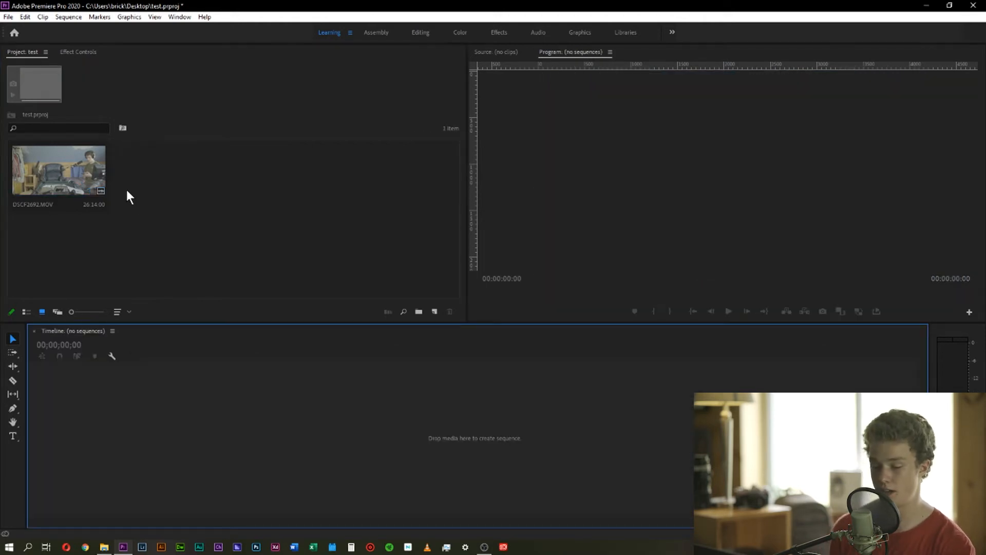
Step: Create a sequence by placing DSCF2692.MOV in the empty timeline, then try the Hand tool and return to the Selection tool
{"action": "left_click_drag", "start_coordinate": [49, 161], "coordinate": [436, 439]}
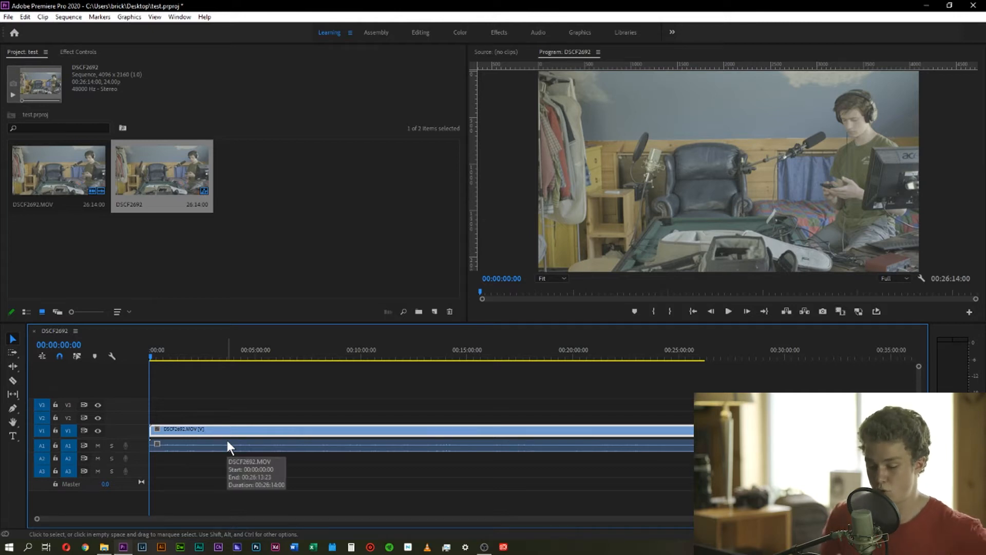
{"action": "left_click", "coordinate": [11, 338]}
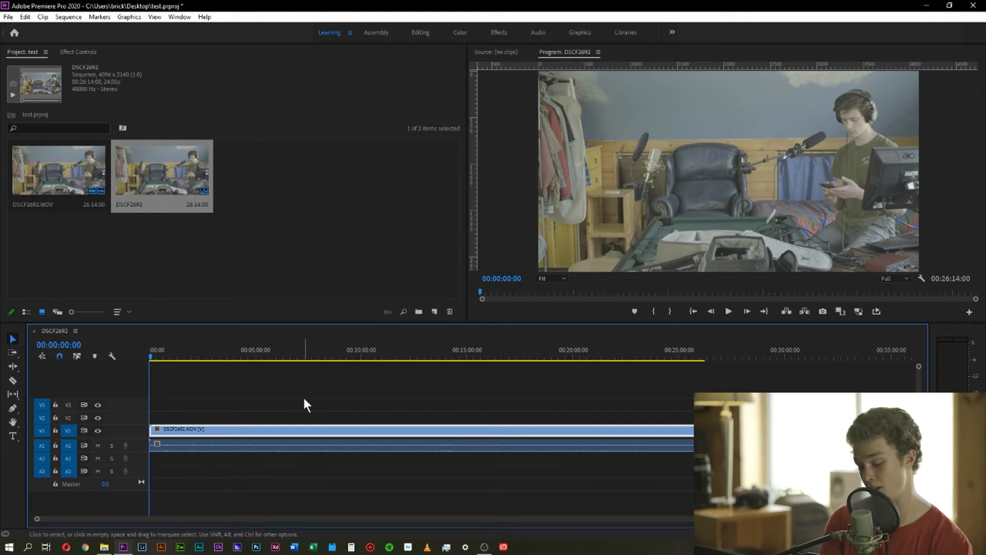
{"action": "key", "text": "h"}
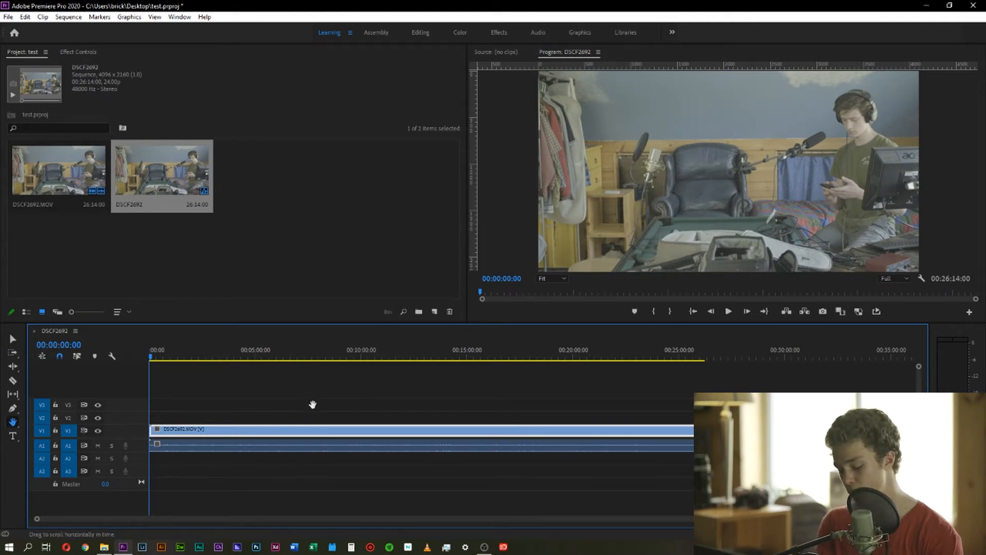
{"action": "key", "text": "v"}
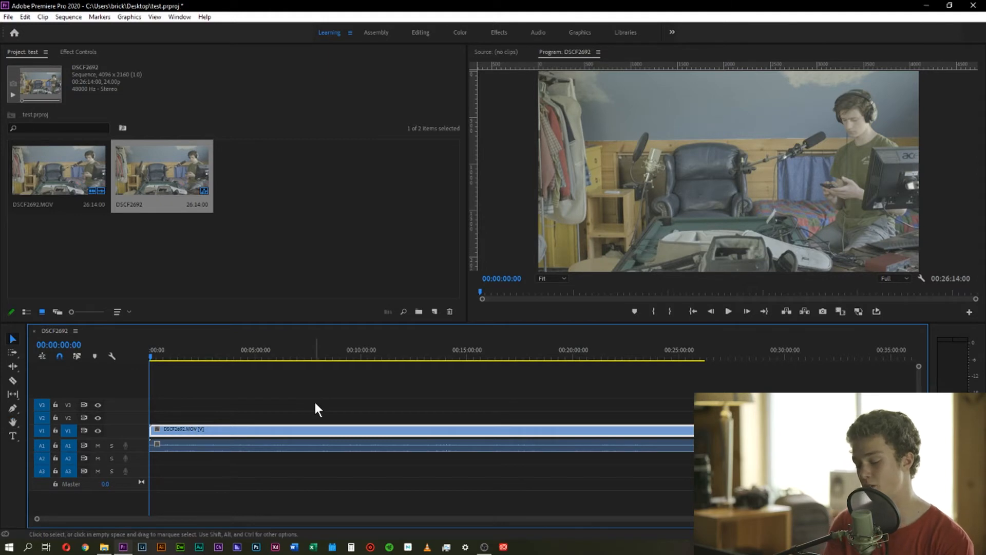
Step: Select the clip's video and audio portions individually, ending with the audio on A1 selected
{"action": "left_click", "coordinate": [278, 447]}
{"action": "left_click", "coordinate": [281, 433]}
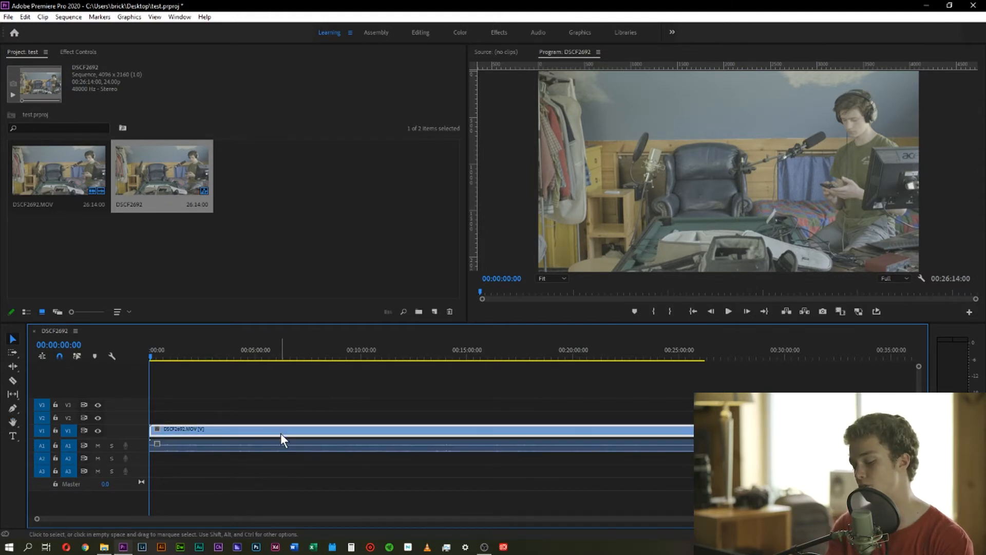
{"action": "left_click", "coordinate": [293, 446]}
{"action": "left_click_drag", "start_coordinate": [296, 444], "coordinate": [243, 453]}
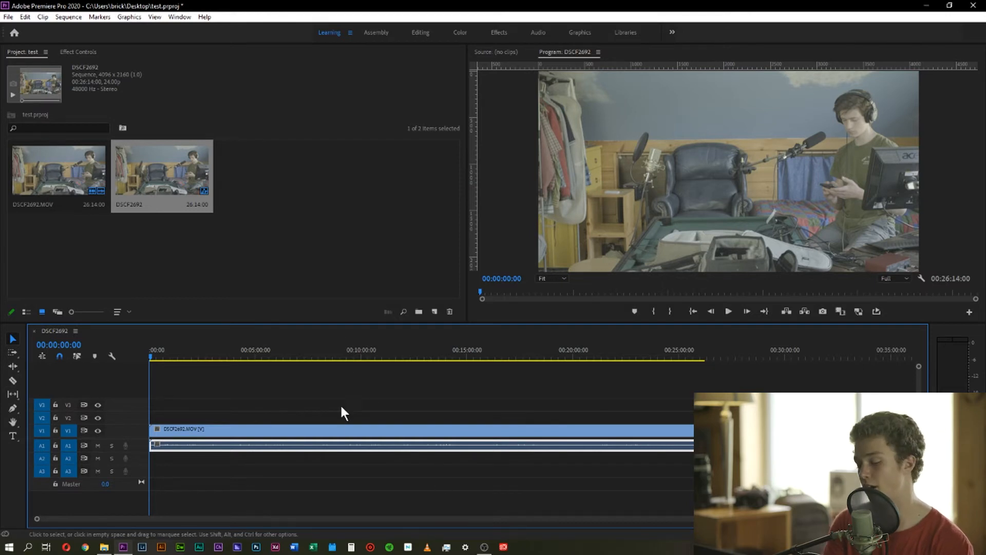
Step: Use the Razor tool to cut the clip's video and audio separately at several points between about 9 and 11 minutes
{"action": "key", "text": "c"}
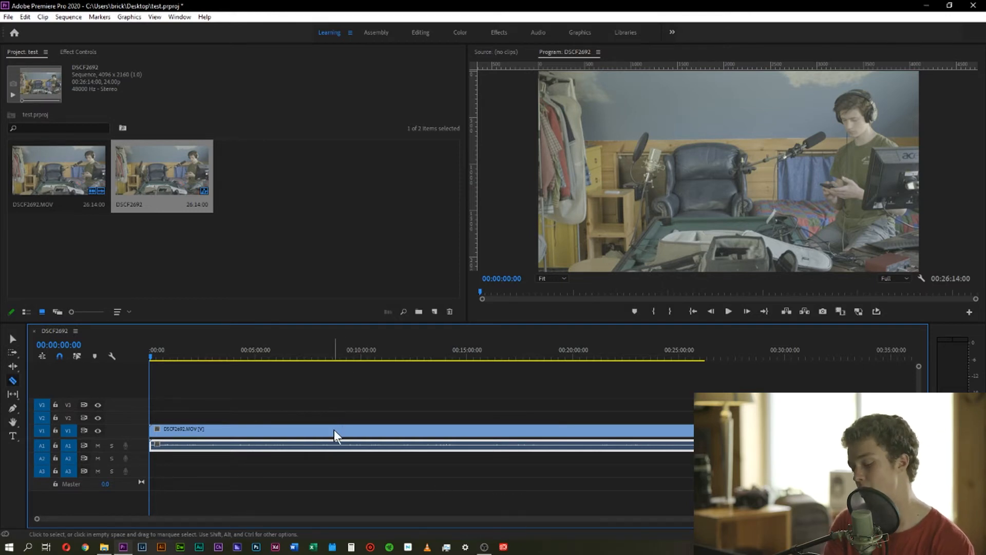
{"action": "left_click", "coordinate": [363, 434]}
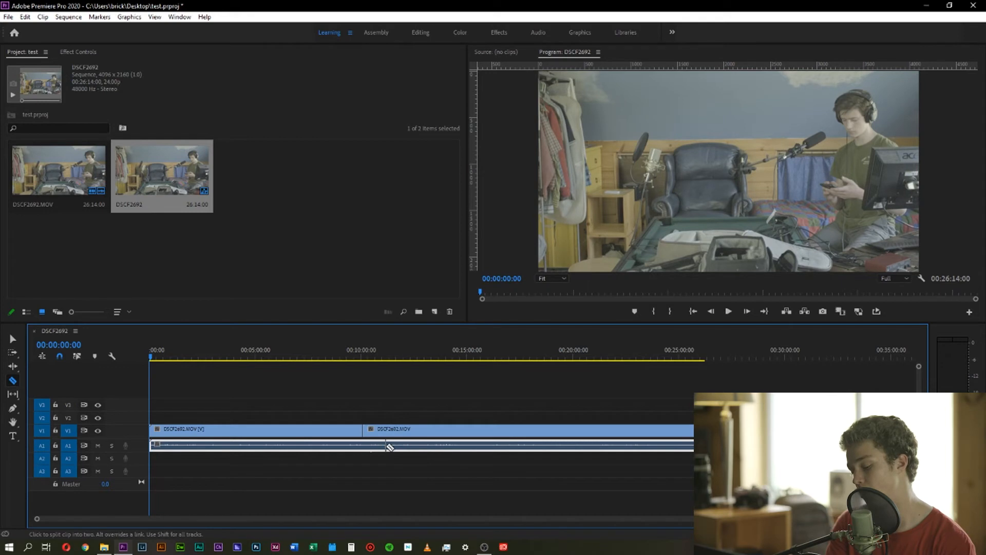
{"action": "left_click", "coordinate": [346, 445]}
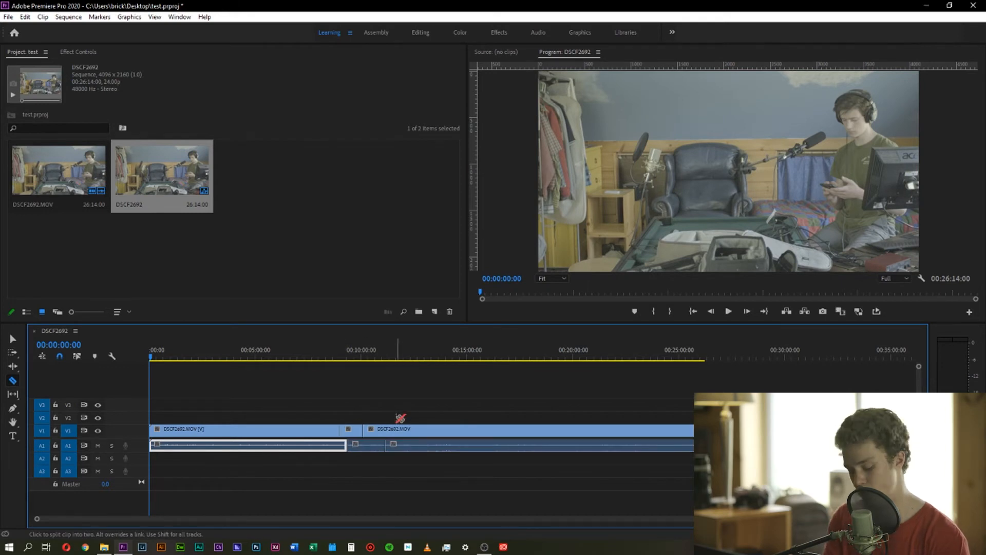
Step: Move the cut video pieces up to V2 and V3, and shift the middle audio piece slightly earlier on A1
{"action": "key", "text": "v"}
{"action": "left_click_drag", "start_coordinate": [390, 427], "coordinate": [351, 405]}
{"action": "left_click_drag", "start_coordinate": [371, 445], "coordinate": [354, 450]}
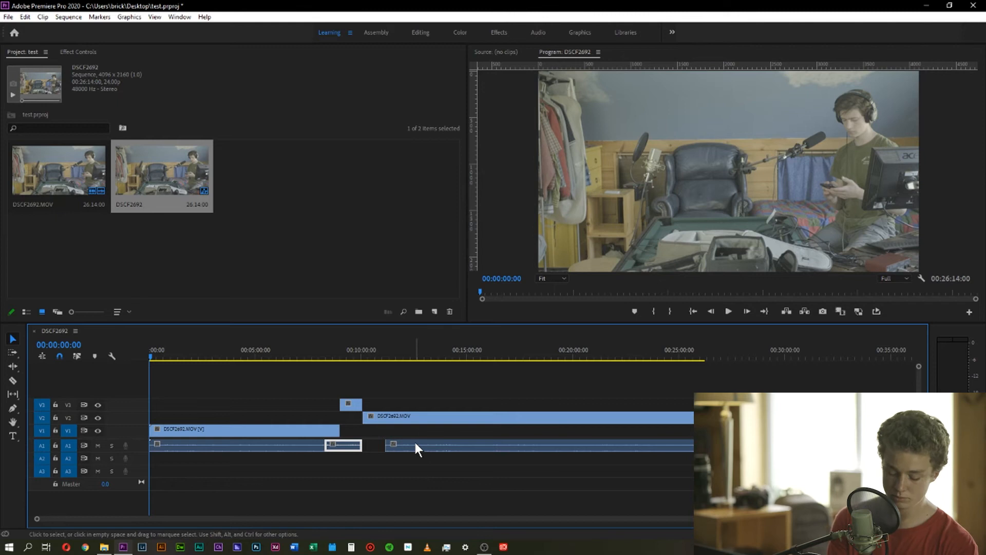
Step: Undo the moves of the cut pieces and all of the razor cuts
{"action": "key", "text": "ctrl+z"}
{"action": "key", "text": "ctrl+z"}
{"action": "key", "text": "ctrl+z"}
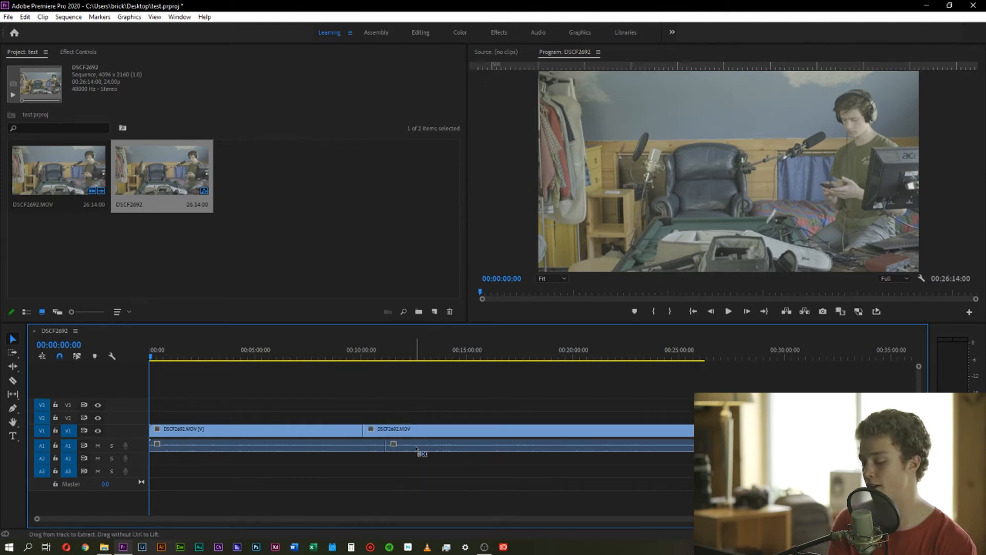
{"action": "key", "text": "ctrl+z"}
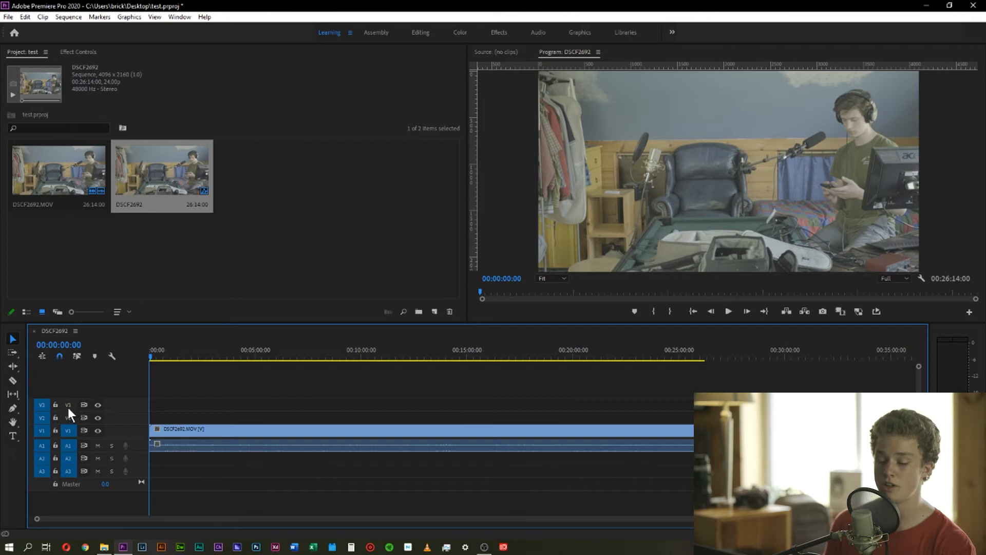
Step: Try the V1 track lock on and off, then place the playhead at 00:01:51:23 and lock V1
{"action": "right_click", "coordinate": [66, 447]}
{"action": "left_click", "coordinate": [307, 498]}
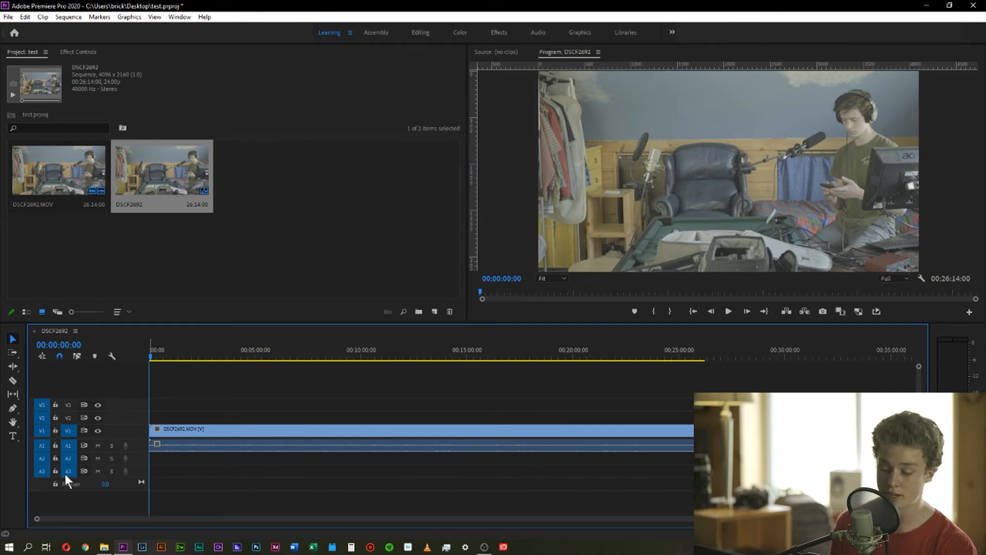
{"action": "left_click", "coordinate": [55, 430]}
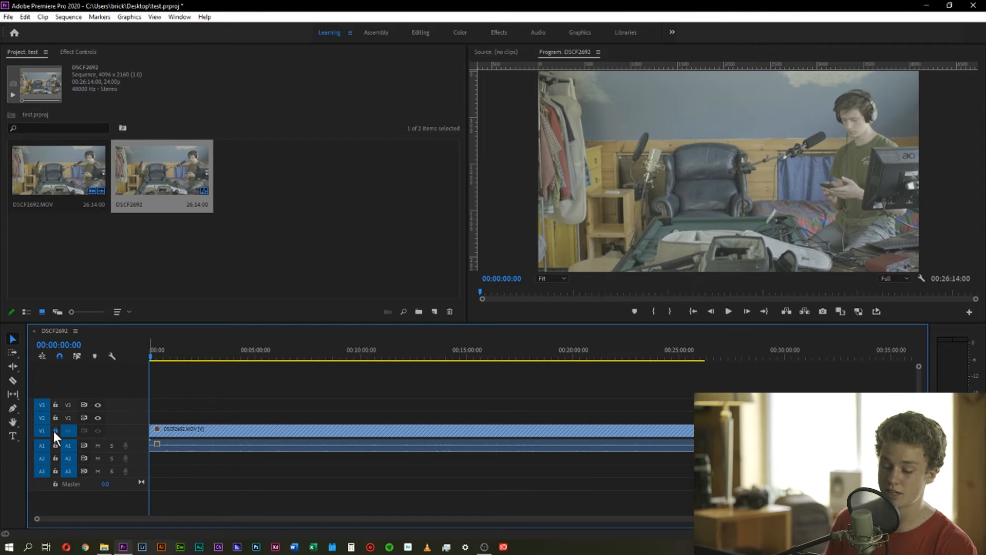
{"action": "left_click", "coordinate": [54, 430]}
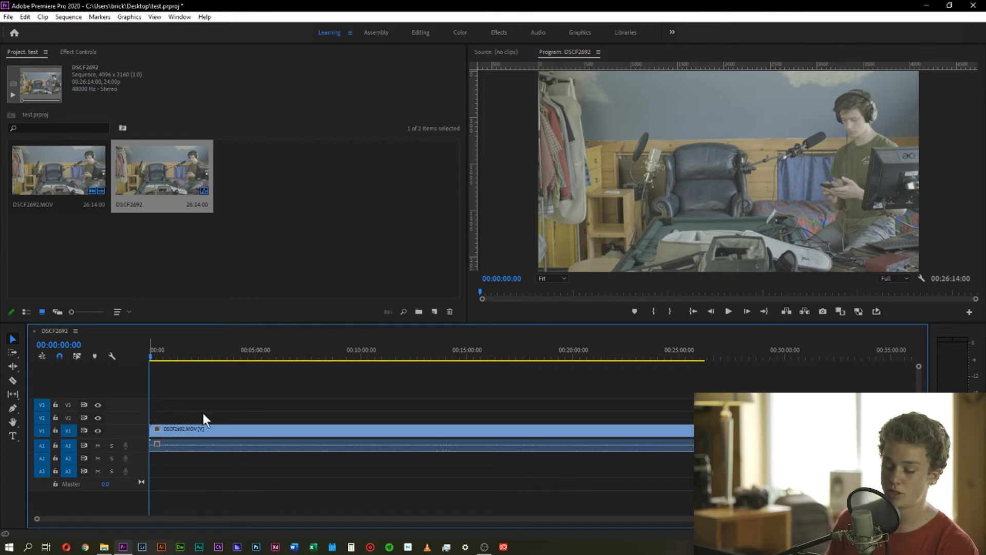
{"action": "left_click", "coordinate": [189, 354]}
{"action": "left_click", "coordinate": [54, 430]}
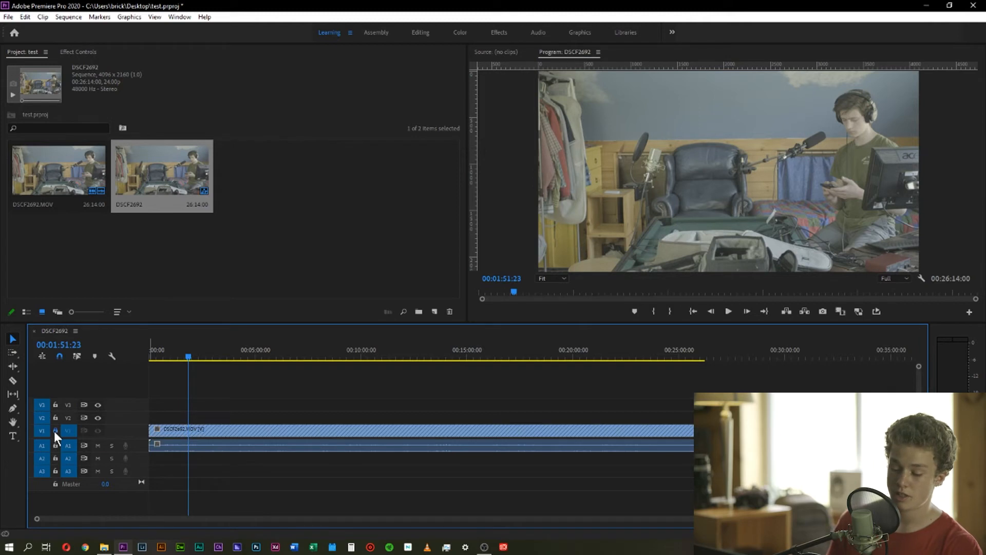
Step: Mark the range from 00:01:51:23 to 00:04:15:22 and extract it from the unlocked audio track
{"action": "key", "text": "i"}
{"action": "left_click", "coordinate": [240, 355]}
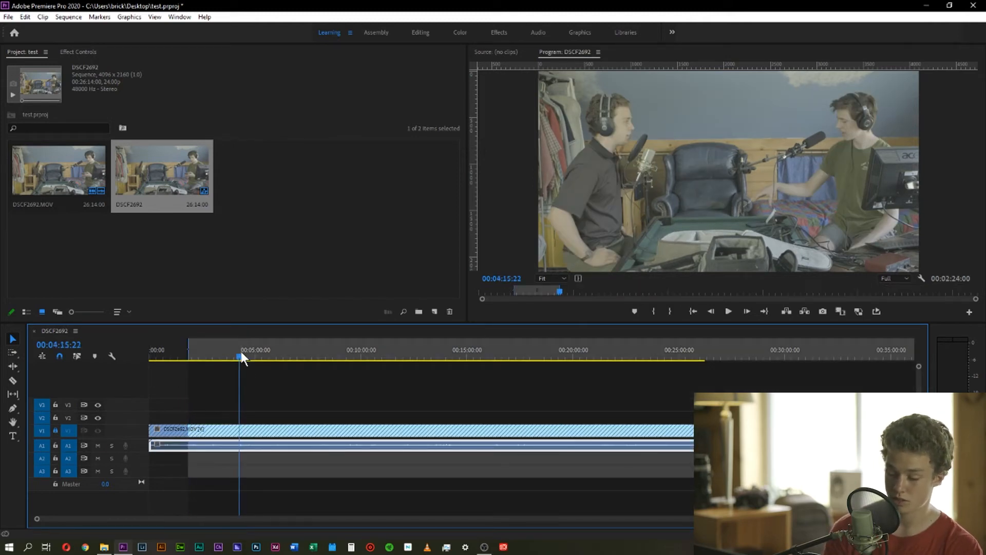
{"action": "key", "text": "o"}
{"action": "key", "text": "apostrophe"}
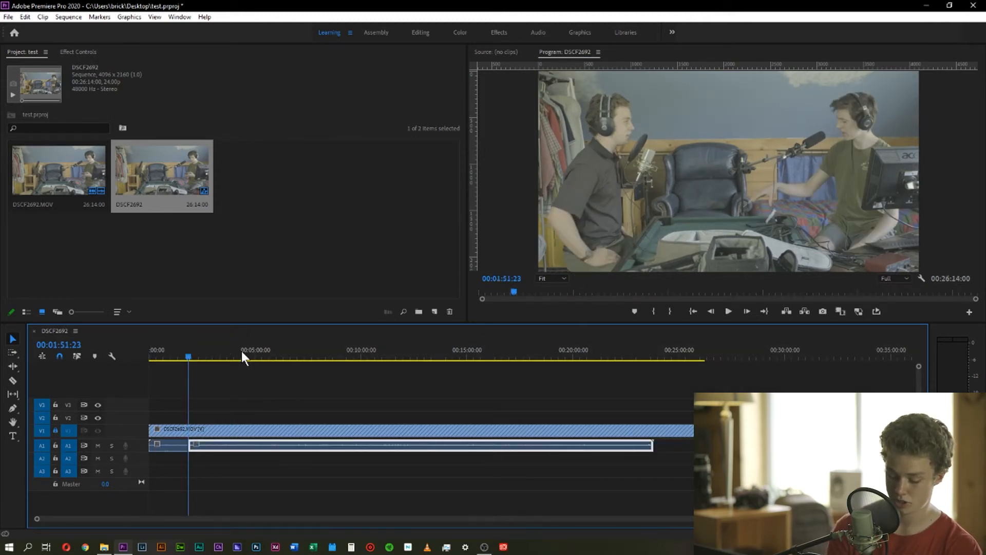
Step: Undo the extraction together with its in and out points
{"action": "key", "text": "ctrl+z"}
{"action": "key", "text": "ctrl+z"}
{"action": "key", "text": "ctrl+z"}
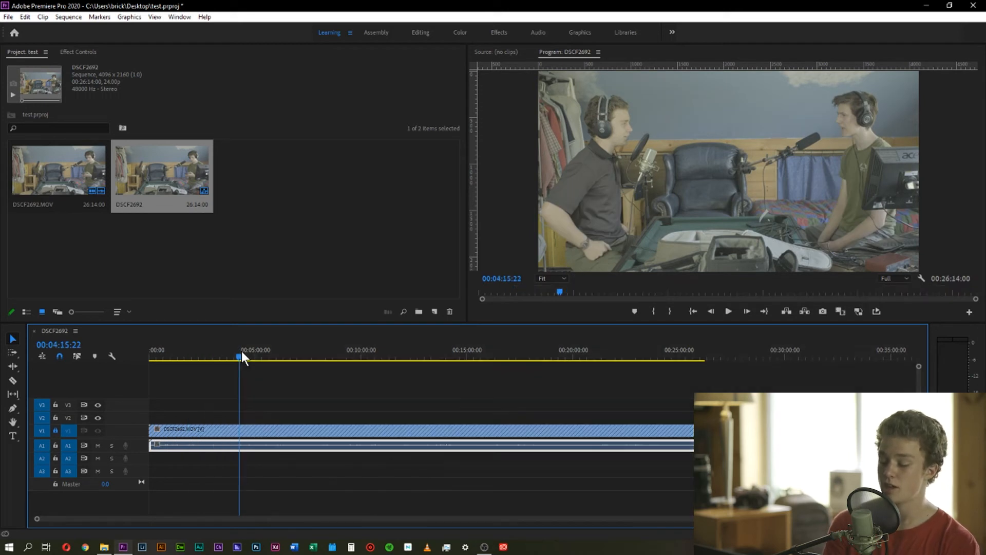
Step: Set a sequence in point at 00:06:32:15
{"action": "key", "text": "space"}
{"action": "left_click_drag", "start_coordinate": [239, 353], "coordinate": [288, 347]}
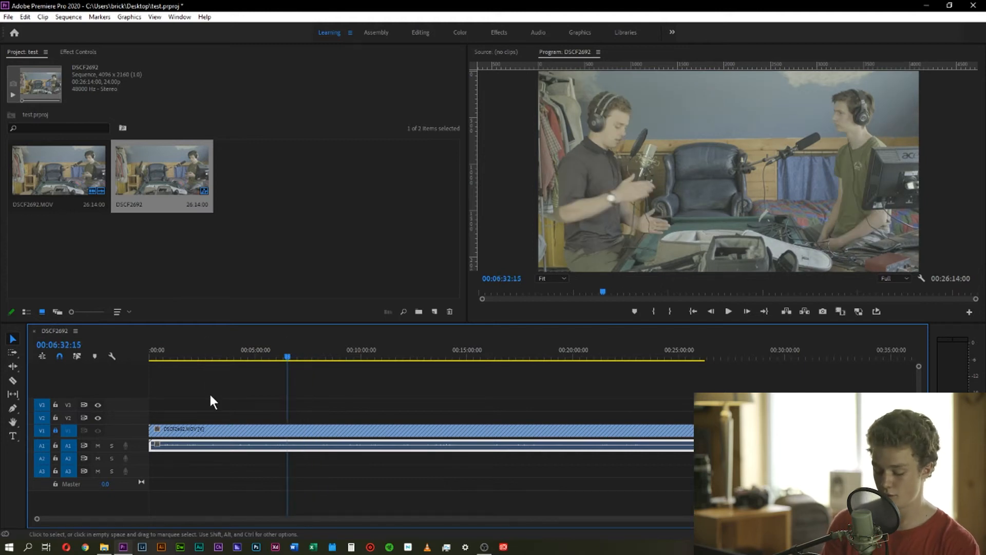
{"action": "key", "text": "i"}
Step: Clear the existing mark, then set the out point at 00:12:11:11 and the in point at 00:07:58:10
{"action": "left_click_drag", "start_coordinate": [287, 358], "coordinate": [407, 363]}
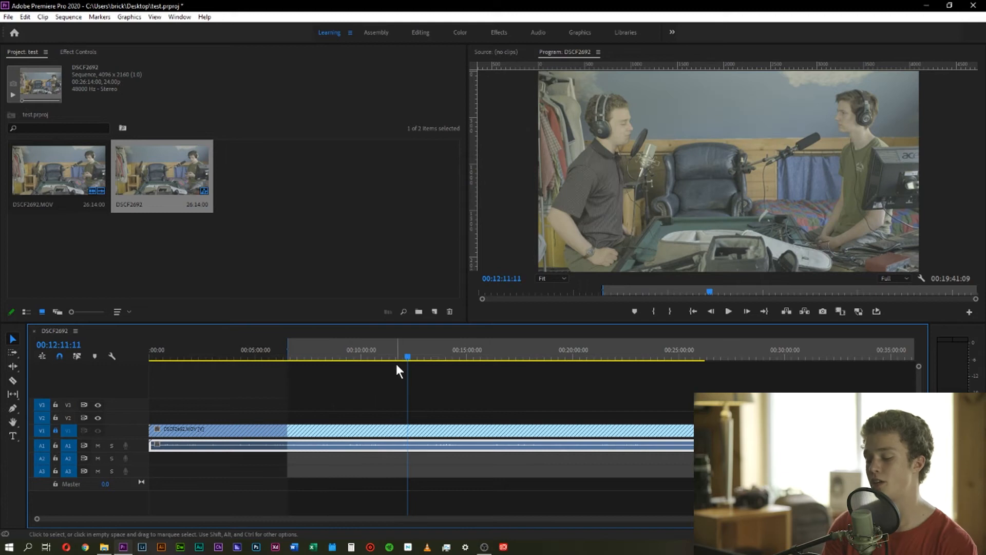
{"action": "key", "text": "ctrl+shift+x"}
{"action": "key", "text": "o"}
{"action": "left_click", "coordinate": [318, 356]}
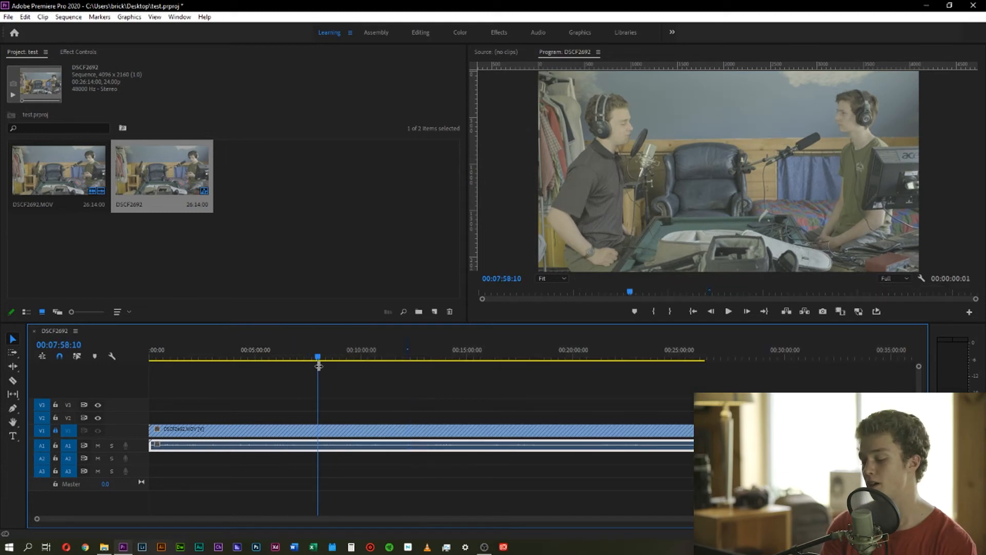
{"action": "key", "text": "i"}
{"action": "left_click", "coordinate": [405, 355]}
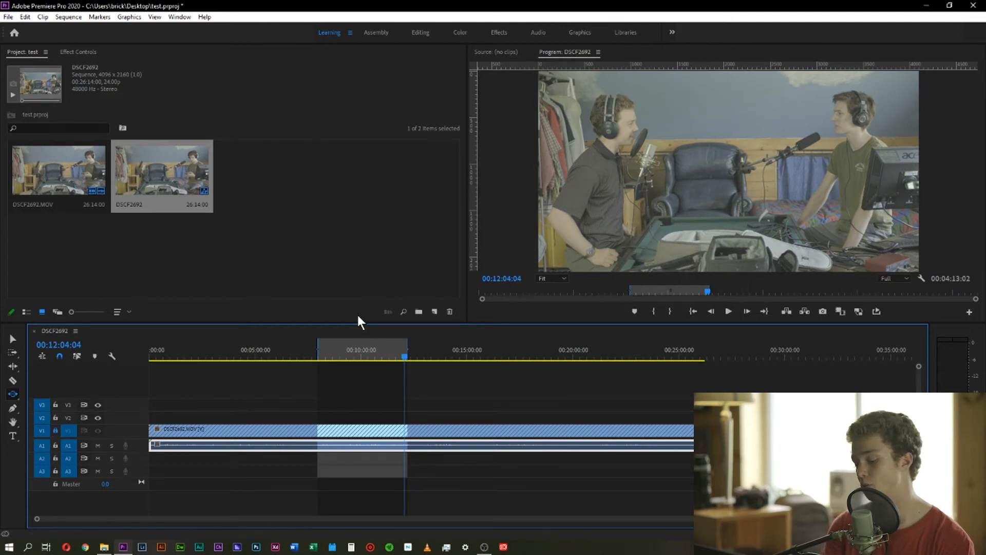
Step: Try extracting the marked range from the audio with V1 locked, then undo it and return to the Selection tool
{"action": "key", "text": "apostrophe"}
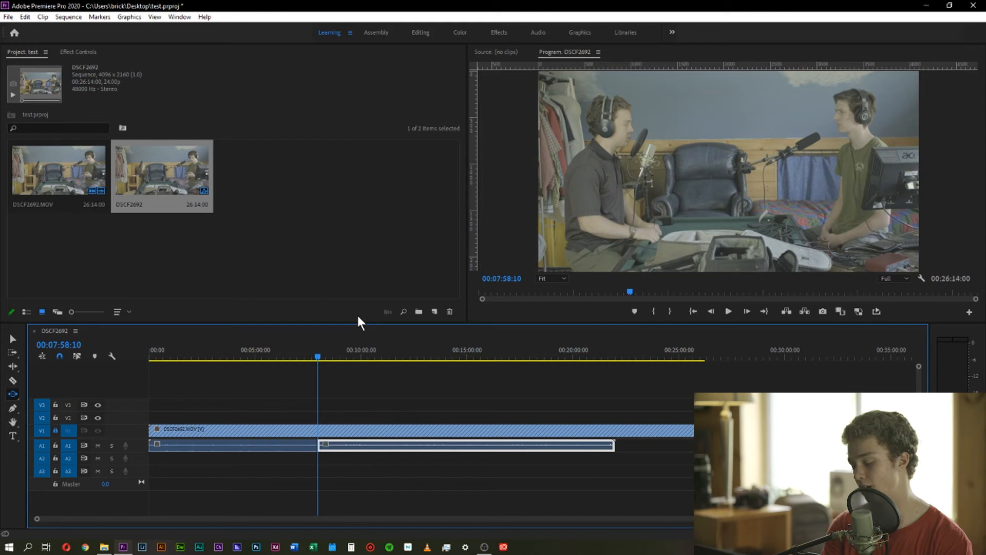
{"action": "key", "text": "ctrl+z"}
{"action": "key", "text": "v"}
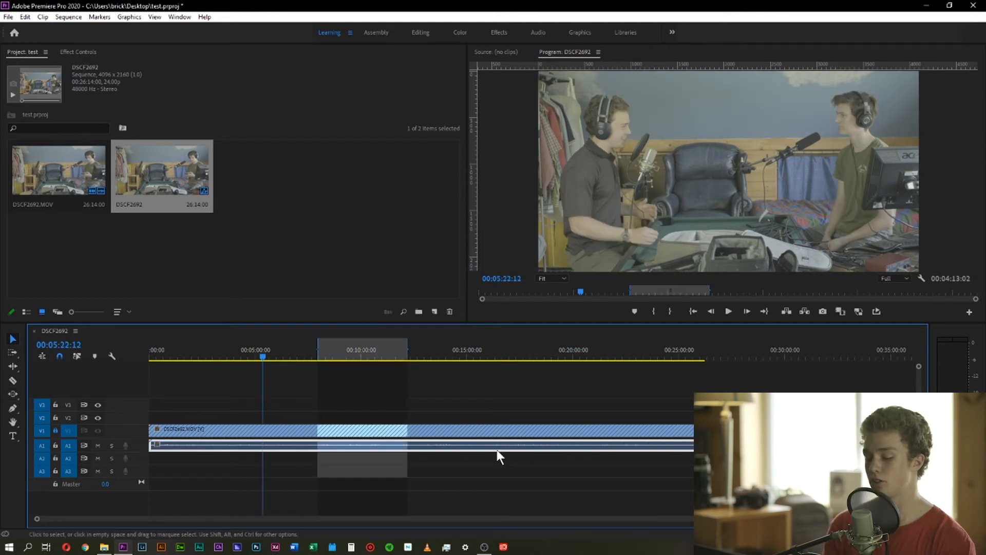
Step: Unlock the V1 track and clear the sequence's in and out points
{"action": "left_click", "coordinate": [41, 431]}
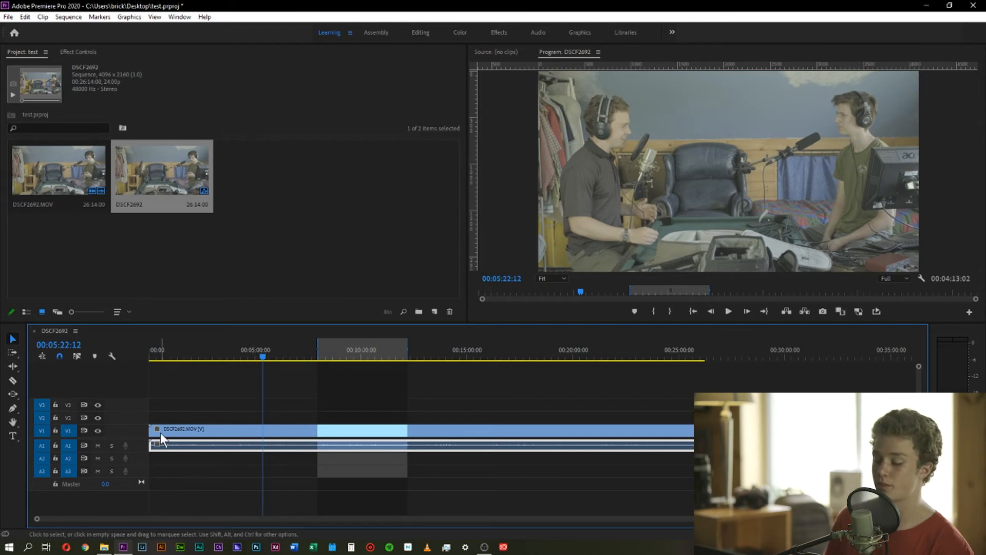
{"action": "left_click", "coordinate": [720, 354]}
{"action": "key", "text": "ctrl+shift+x"}
Step: Cut the clip's video and audio at 00:03:55:14 with the Razor tool
{"action": "key", "text": "space"}
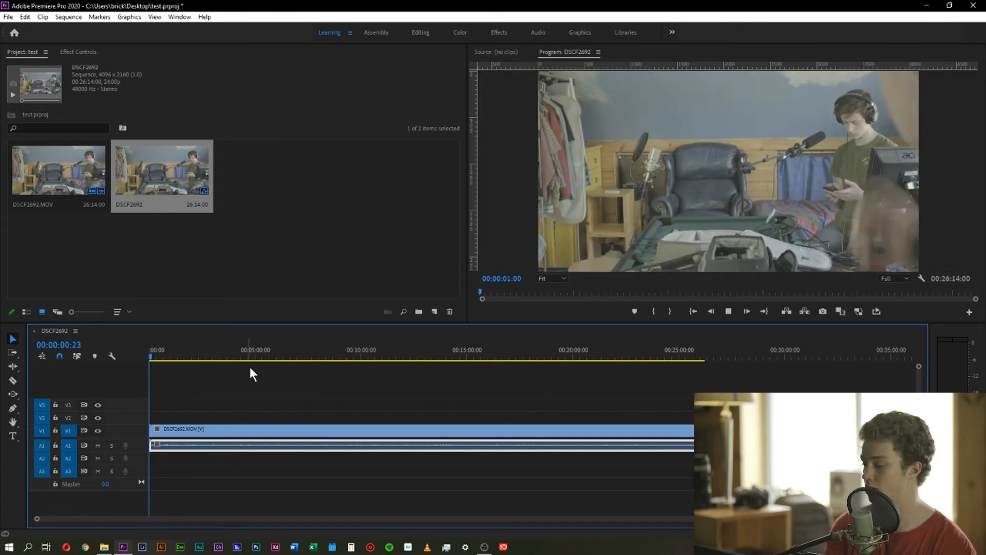
{"action": "key", "text": "space"}
{"action": "left_click_drag", "start_coordinate": [153, 358], "coordinate": [206, 356]}
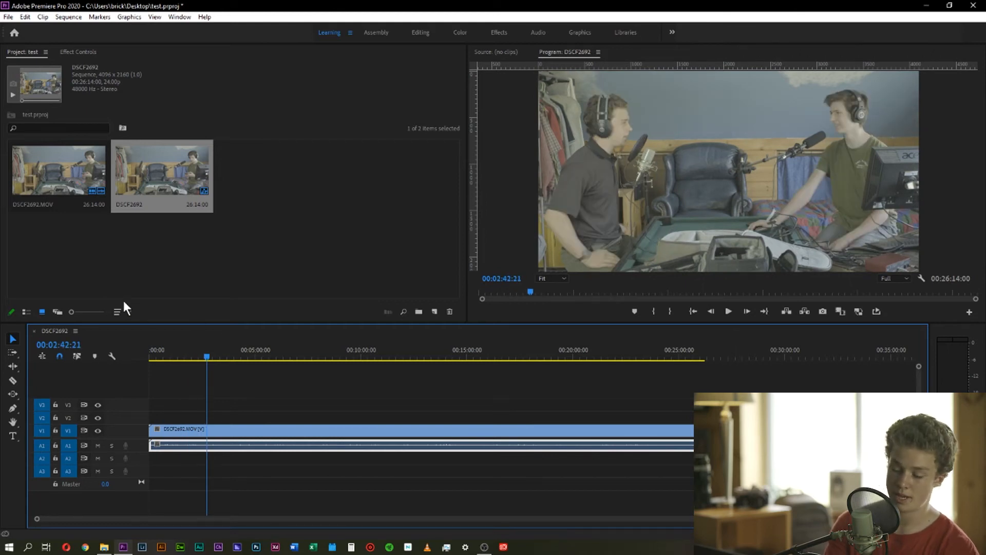
{"action": "left_click_drag", "start_coordinate": [206, 357], "coordinate": [231, 355]}
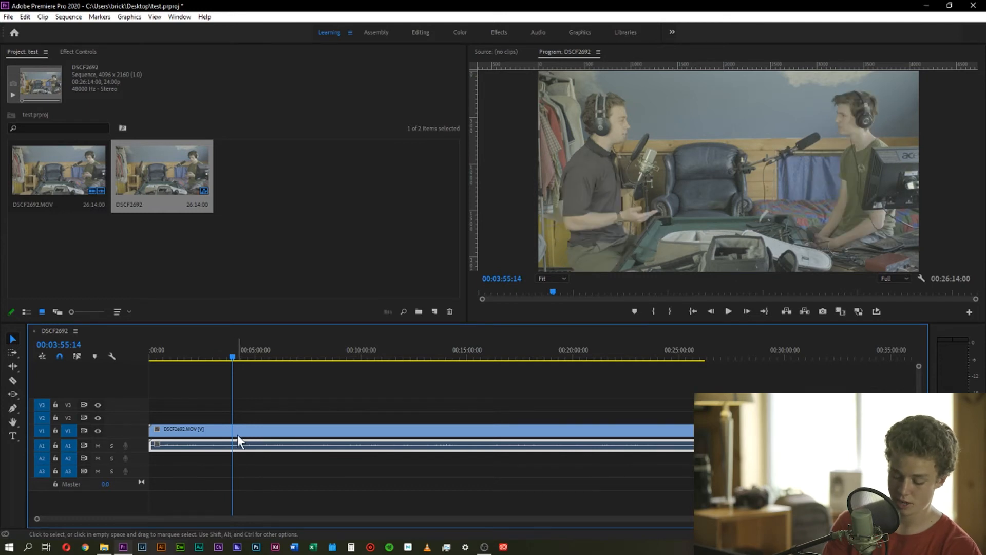
{"action": "key", "text": "c"}
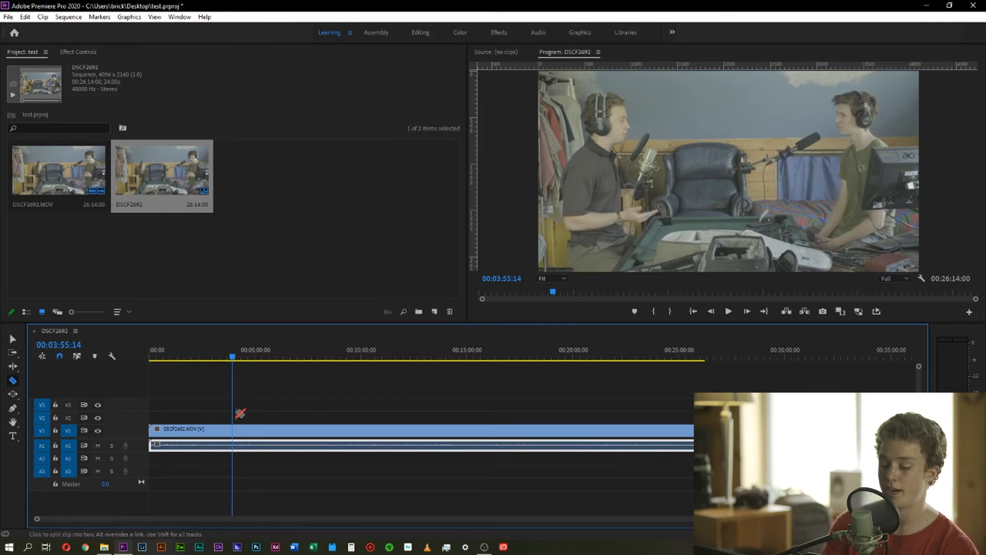
{"action": "left_click", "coordinate": [236, 447]}
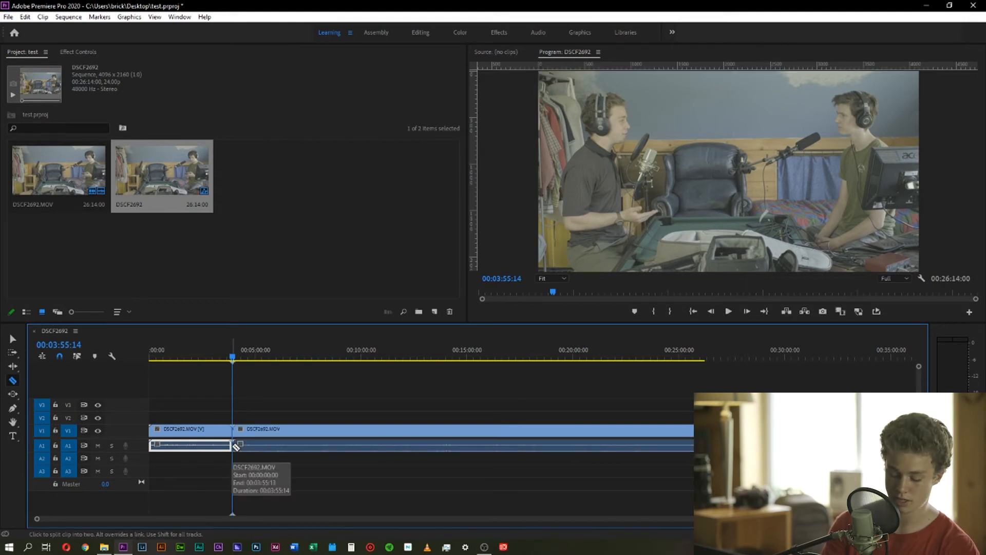
Step: Return to the Selection tool, try marquee-selecting the segments around the cut, and clear the selection
{"action": "key", "text": "v"}
{"action": "left_click_drag", "start_coordinate": [233, 354], "coordinate": [214, 354]}
{"action": "left_click_drag", "start_coordinate": [260, 396], "coordinate": [273, 503]}
{"action": "left_click_drag", "start_coordinate": [228, 410], "coordinate": [202, 433]}
{"action": "left_click", "coordinate": [183, 386]}
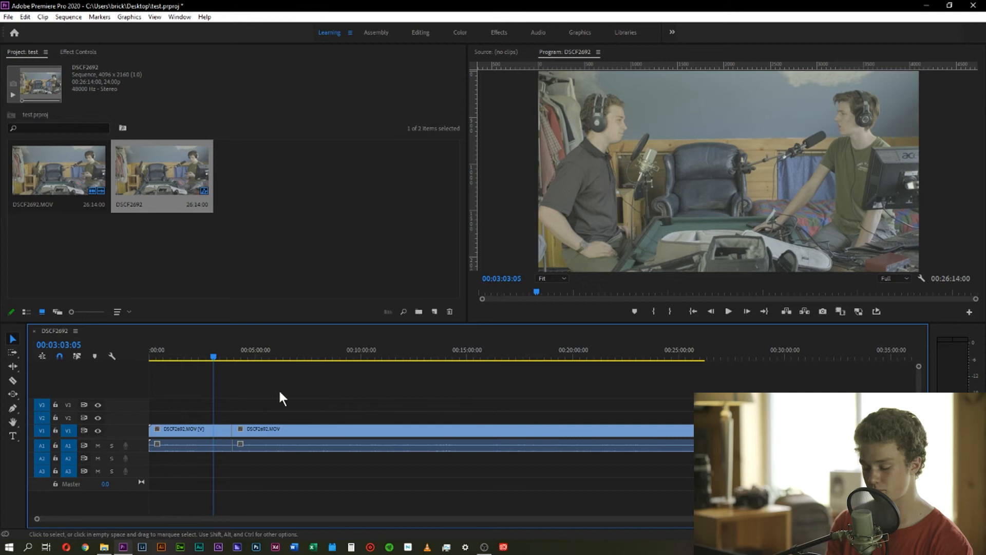
Step: Cut the second segment at 00:07:25:00 with the Razor tool and return to the Selection tool
{"action": "left_click_drag", "start_coordinate": [282, 349], "coordinate": [307, 350]}
{"action": "key", "text": "c"}
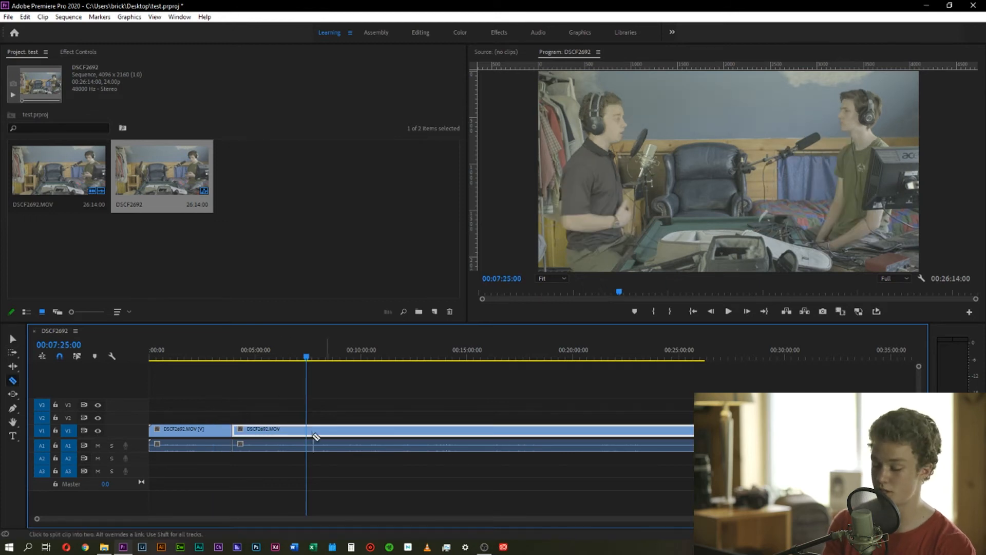
{"action": "left_click", "coordinate": [310, 444]}
{"action": "key", "text": "v"}
Step: Try deleting the middle segment between the two cuts, then undo the deletion
{"action": "left_click", "coordinate": [280, 445]}
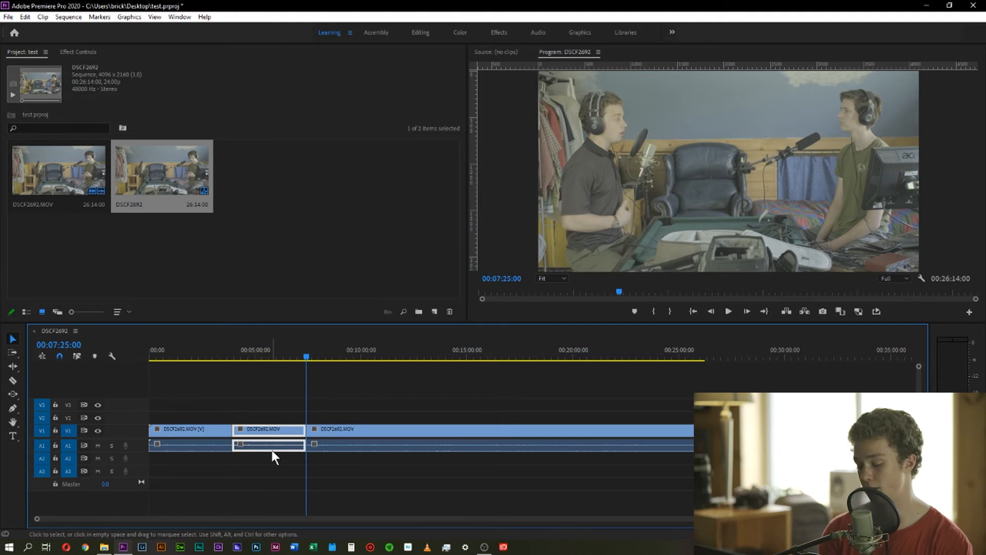
{"action": "key", "text": "Delete"}
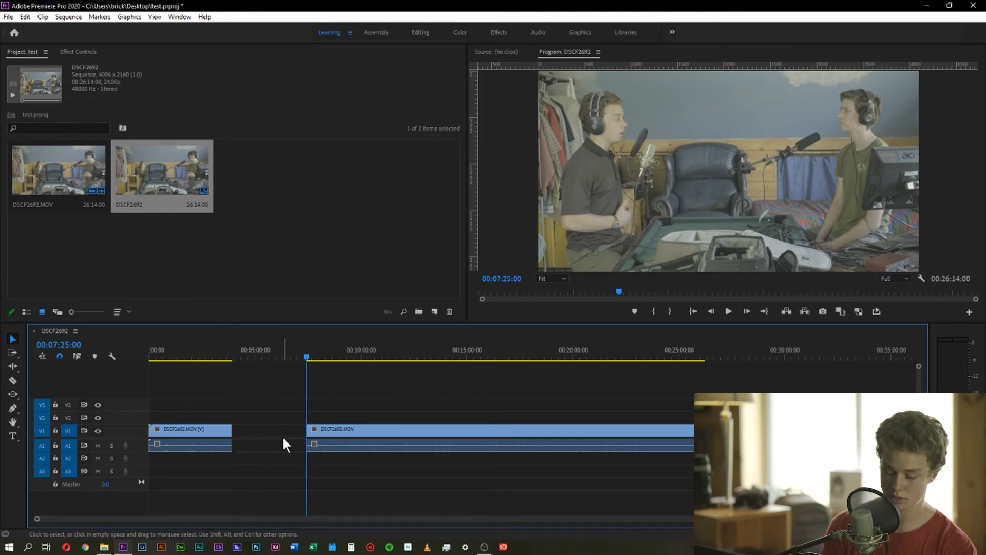
{"action": "key", "text": "ctrl+z"}
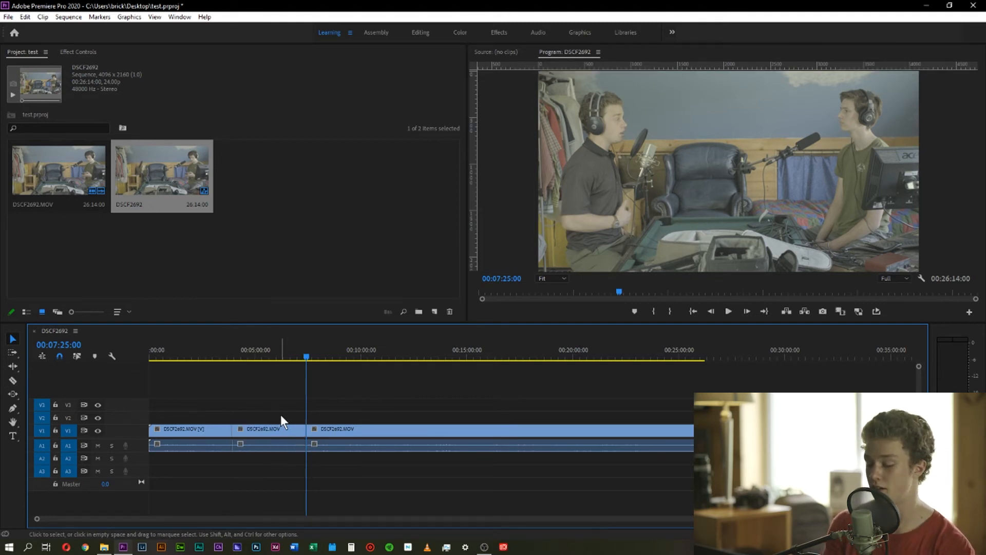
Step: Move the middle segment behind the last one and shift the remaining segments earlier to close the gap
{"action": "left_click_drag", "start_coordinate": [270, 455], "coordinate": [714, 439]}
{"action": "left_click", "coordinate": [643, 434]}
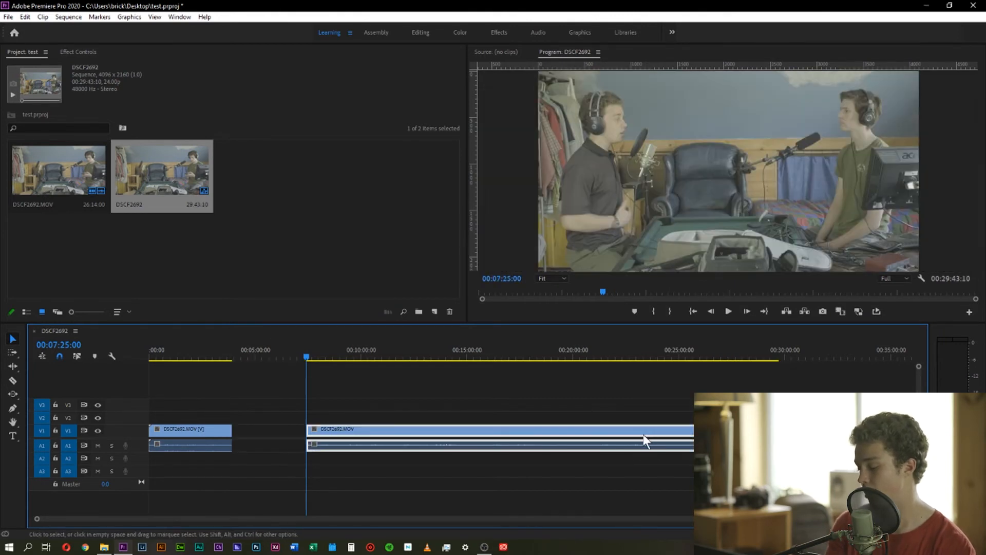
{"action": "left_click_drag", "start_coordinate": [640, 430], "coordinate": [577, 427]}
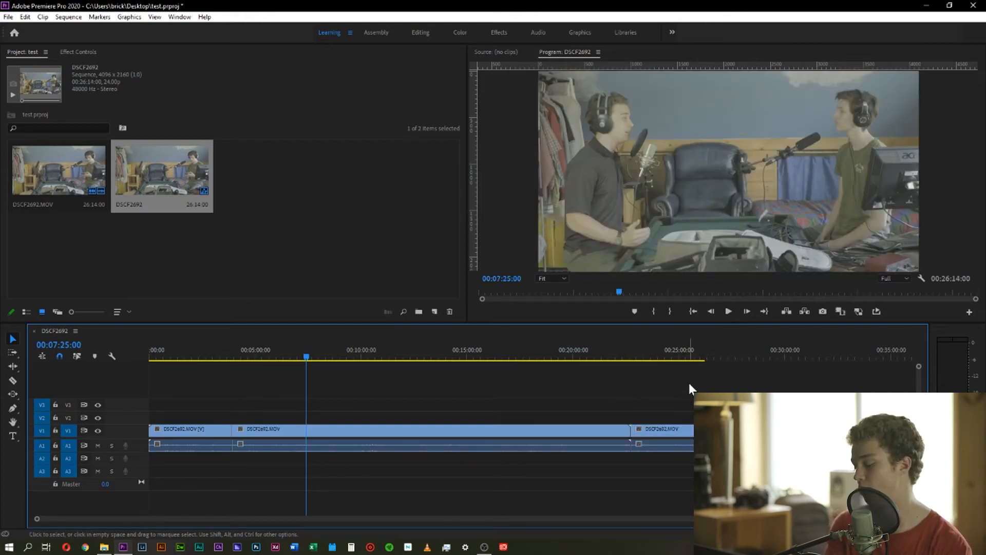
Step: Select all clips in the sequence, then clear the selection
{"action": "left_click_drag", "start_coordinate": [689, 383], "coordinate": [460, 370]}
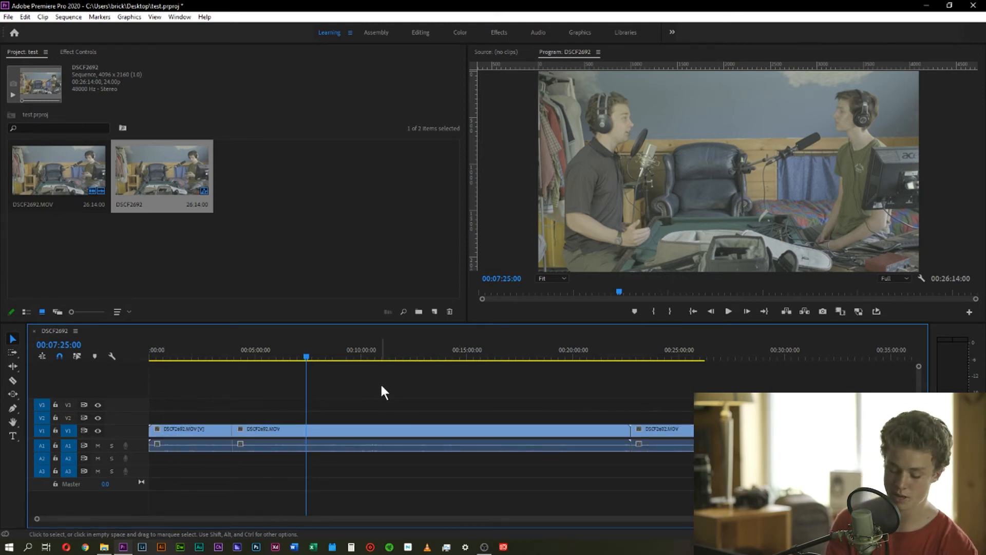
{"action": "key", "text": "ctrl+a"}
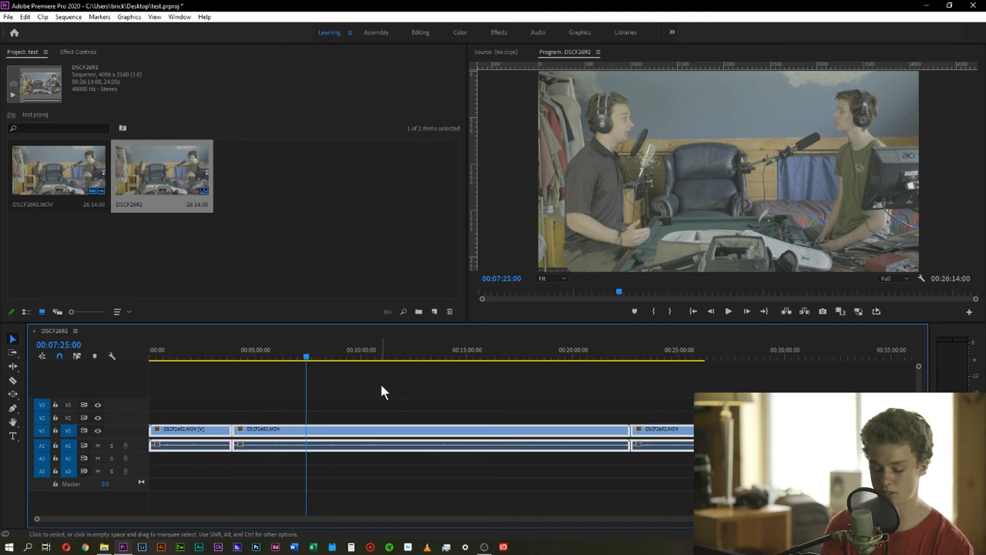
{"action": "left_click", "coordinate": [351, 389]}
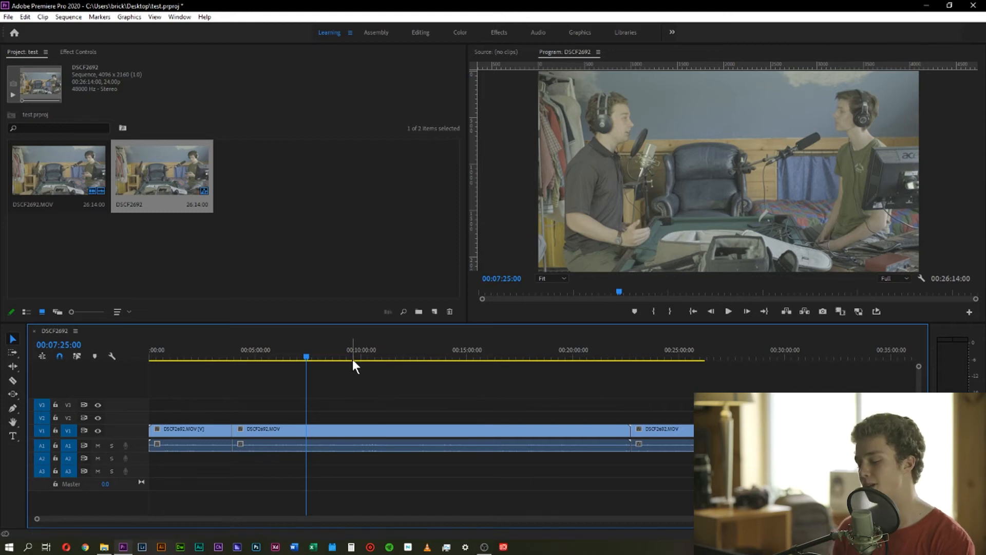
Step: Enlarge the A1 track's height to show its waveform and move the playhead to 00:06:18:02
{"action": "left_click_drag", "start_coordinate": [303, 355], "coordinate": [351, 355]}
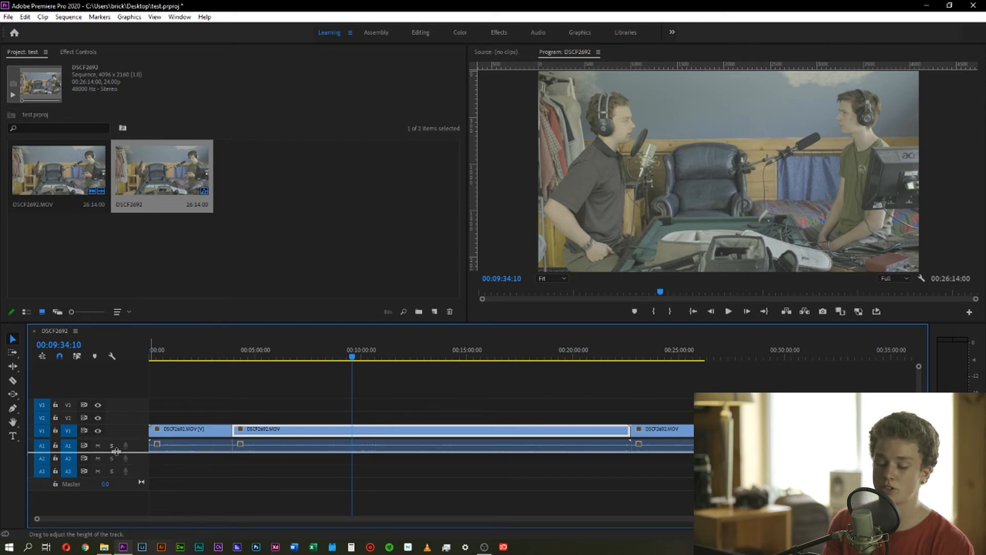
{"action": "left_click_drag", "start_coordinate": [115, 452], "coordinate": [109, 474]}
{"action": "left_click_drag", "start_coordinate": [353, 356], "coordinate": [241, 356]}
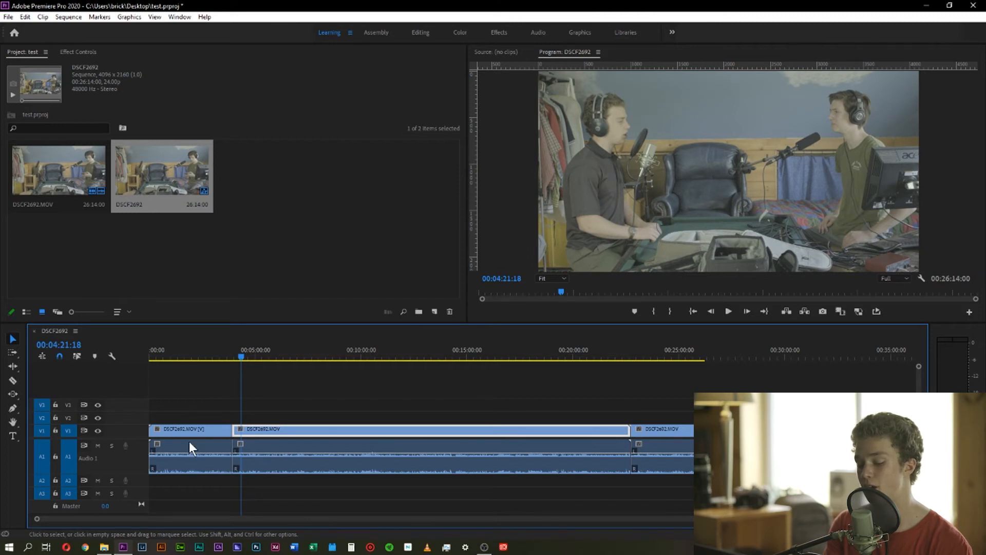
{"action": "left_click_drag", "start_coordinate": [242, 358], "coordinate": [282, 356]}
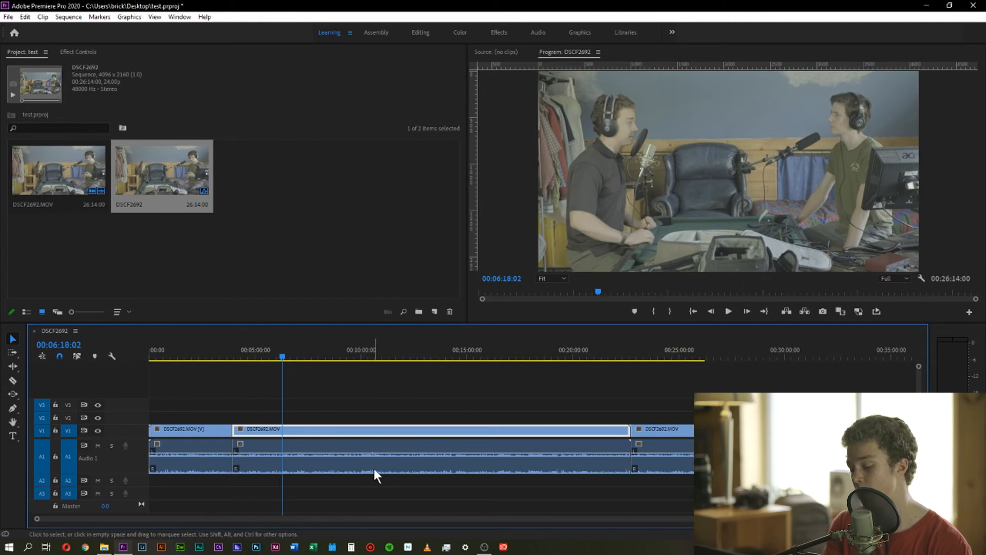
Step: Adjust the audio gain of the long second segment by 6 dB
{"action": "left_click", "coordinate": [369, 468]}
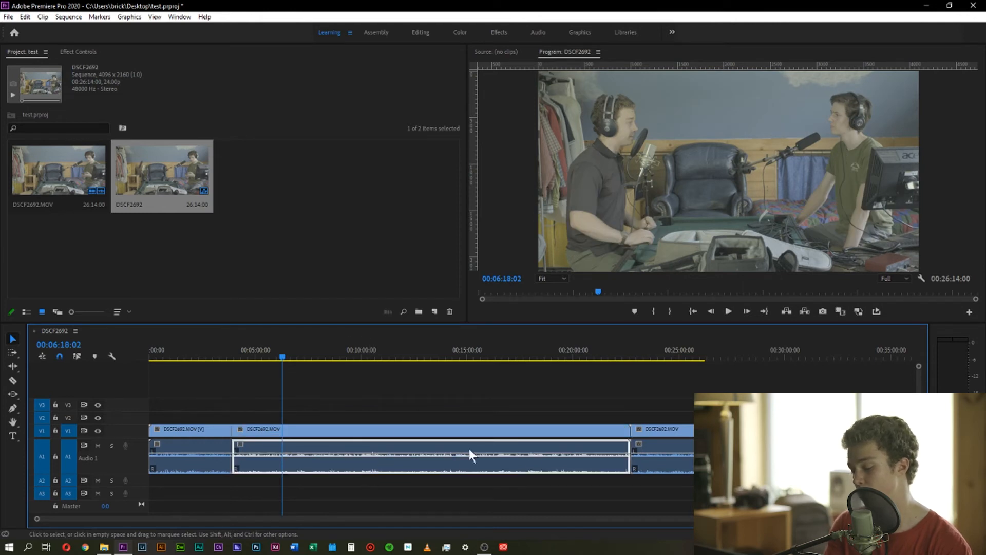
{"action": "right_click", "coordinate": [344, 457]}
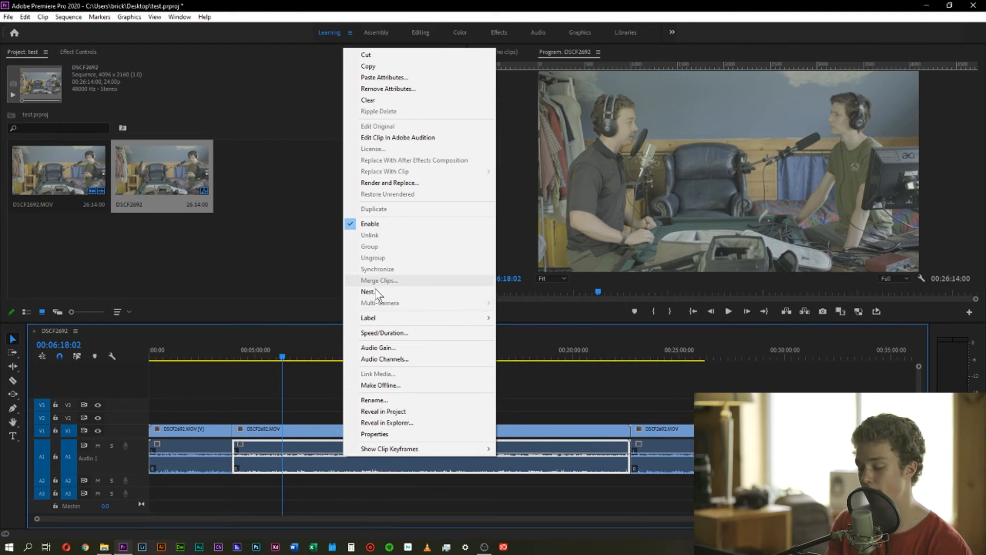
{"action": "left_click", "coordinate": [380, 348]}
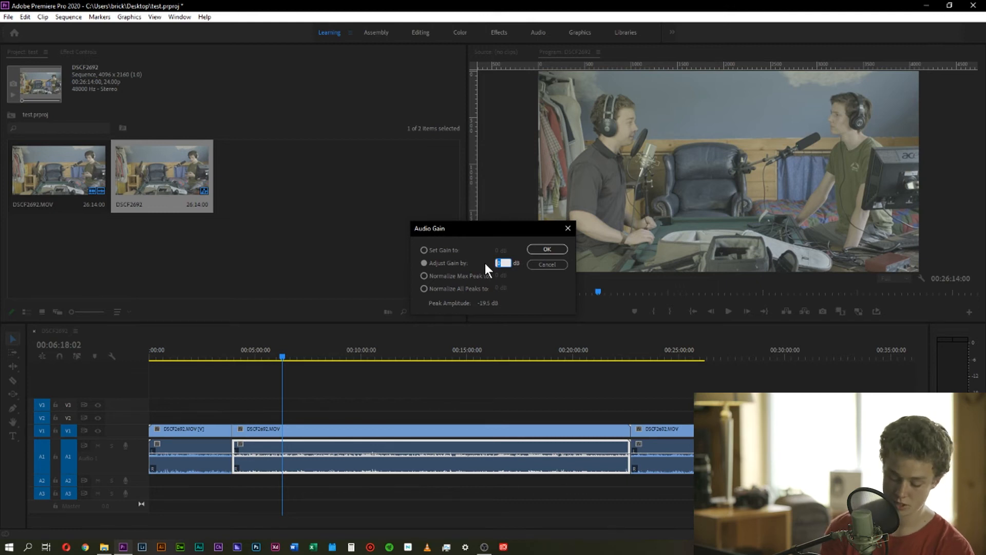
{"action": "type", "text": "6"}
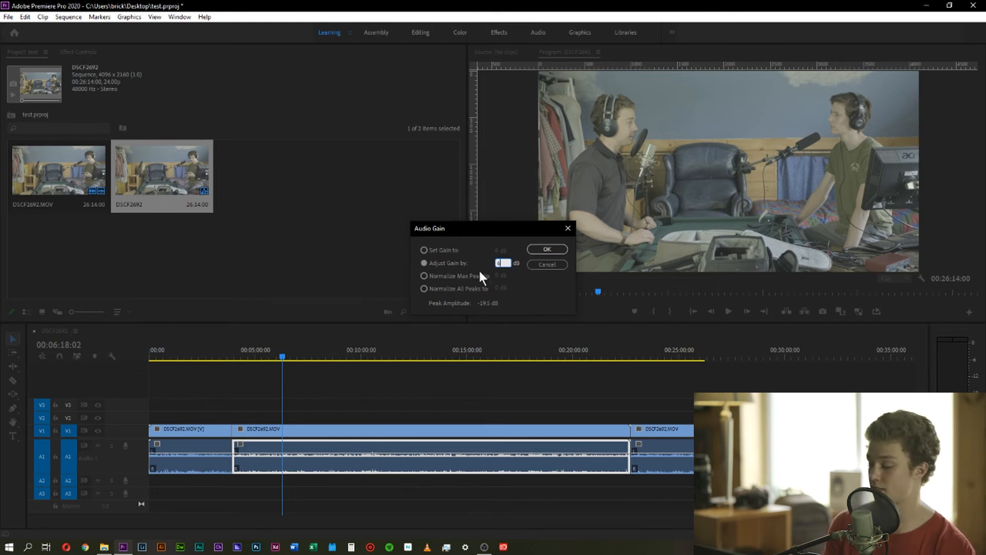
{"action": "left_click", "coordinate": [542, 250]}
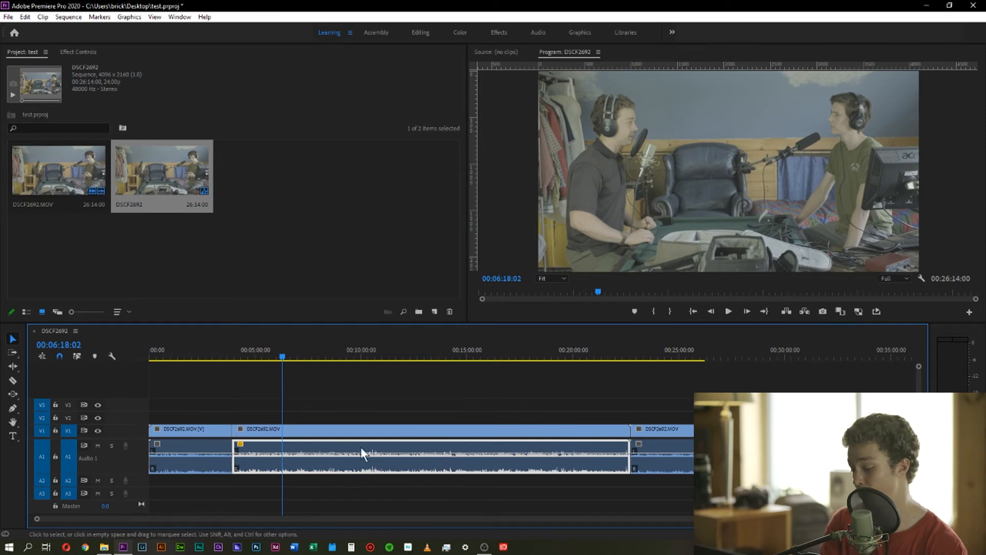
Step: Raise the second audio segment's gain once more through Audio Gain and deselect it
{"action": "right_click", "coordinate": [375, 459]}
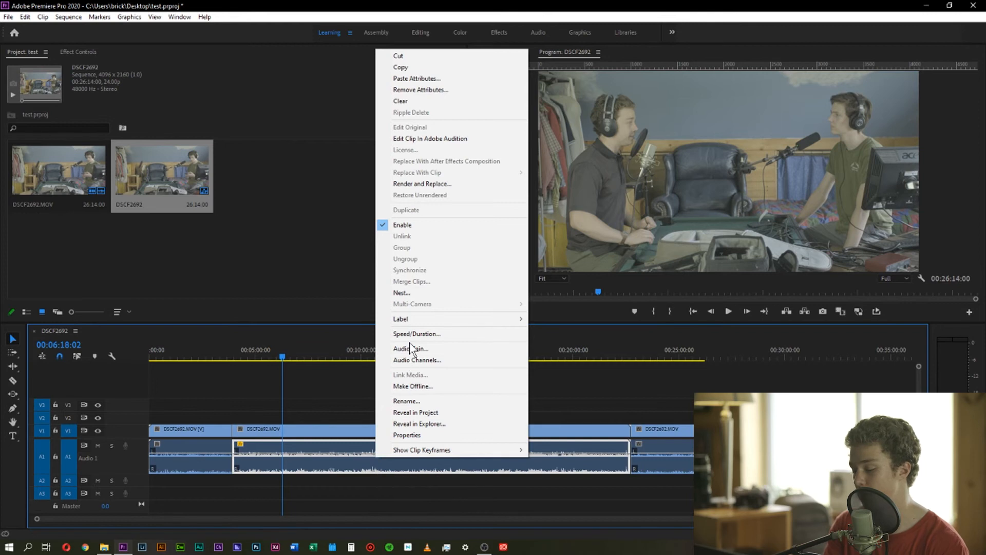
{"action": "left_click", "coordinate": [406, 349]}
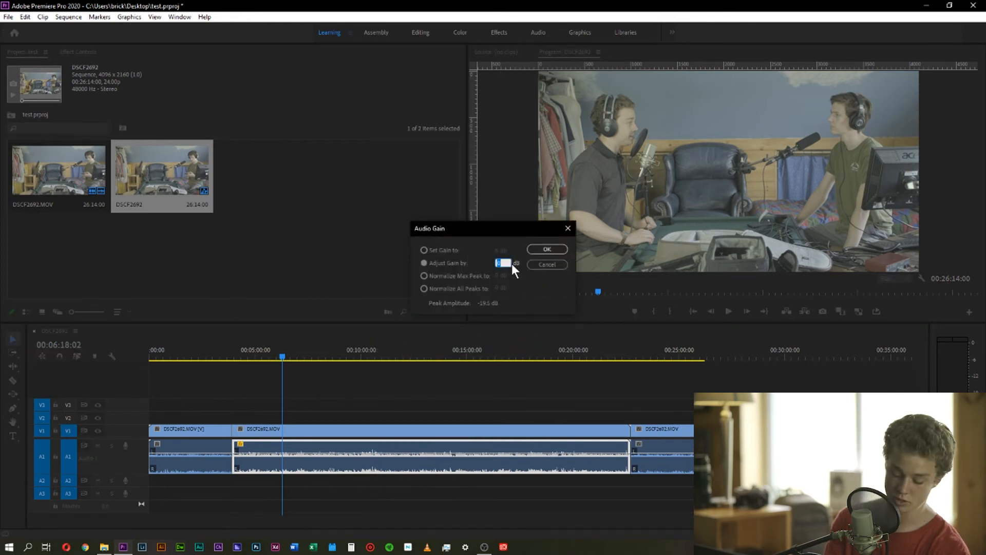
{"action": "key", "text": "Return"}
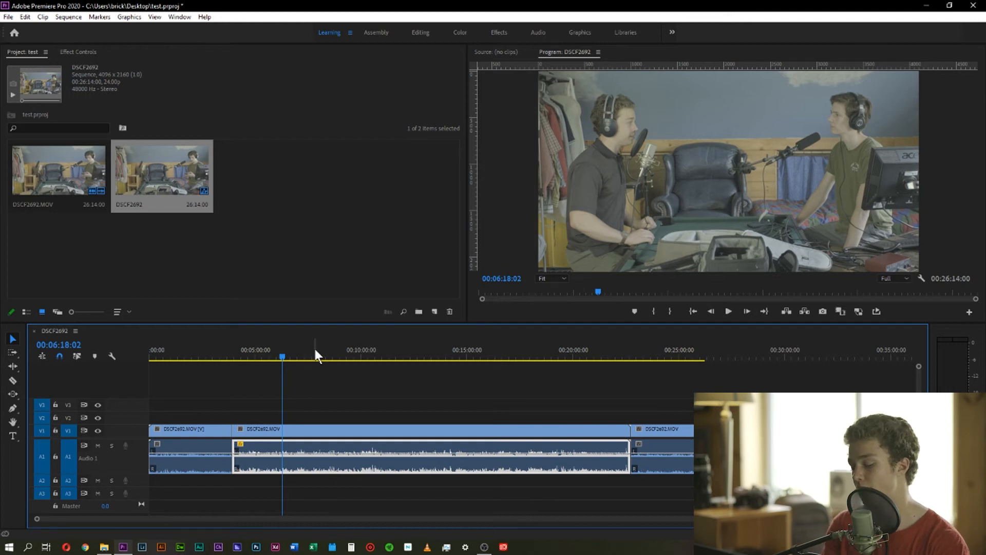
{"action": "left_click", "coordinate": [395, 393]}
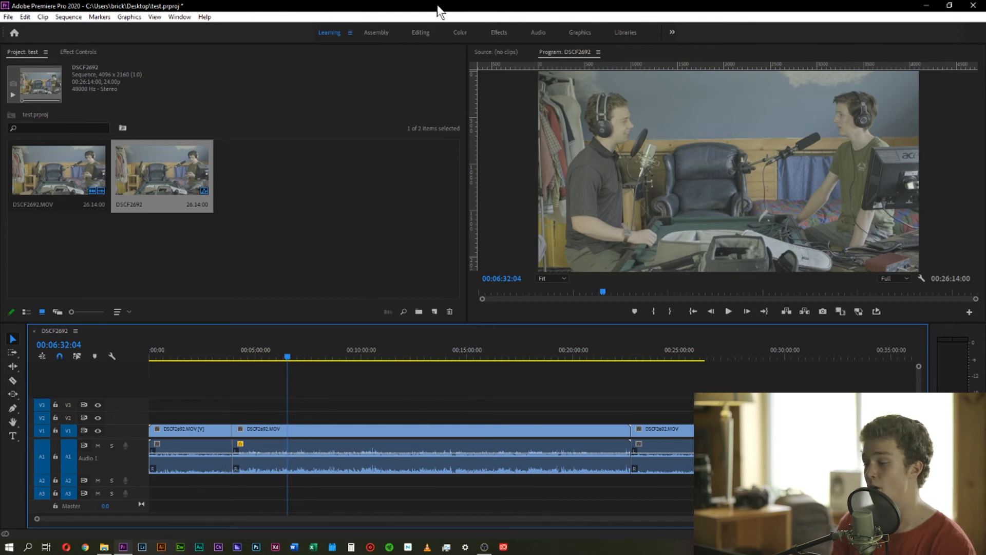
Step: Switch to the Color workspace and narrow the tools area to widen the timeline
{"action": "left_click", "coordinate": [460, 32]}
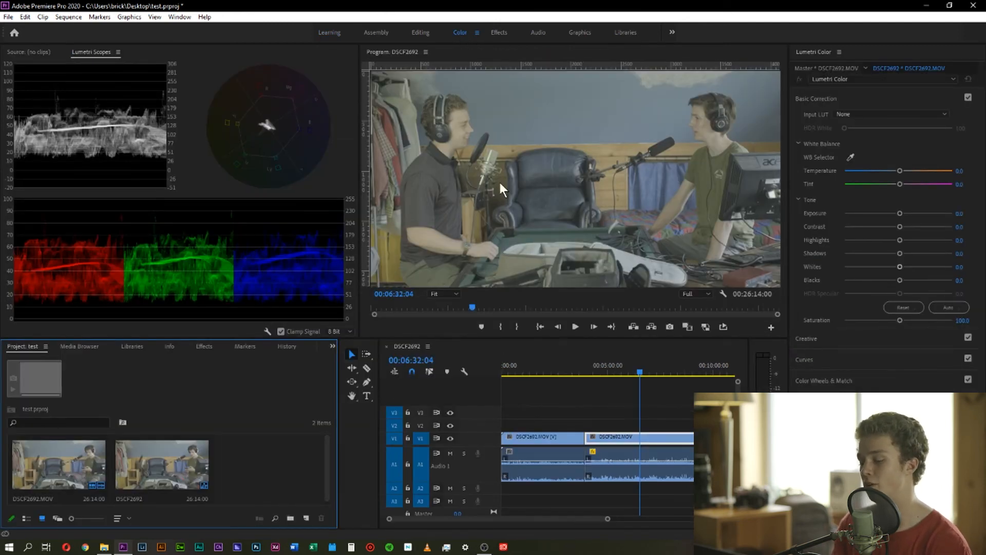
{"action": "left_click", "coordinate": [537, 252]}
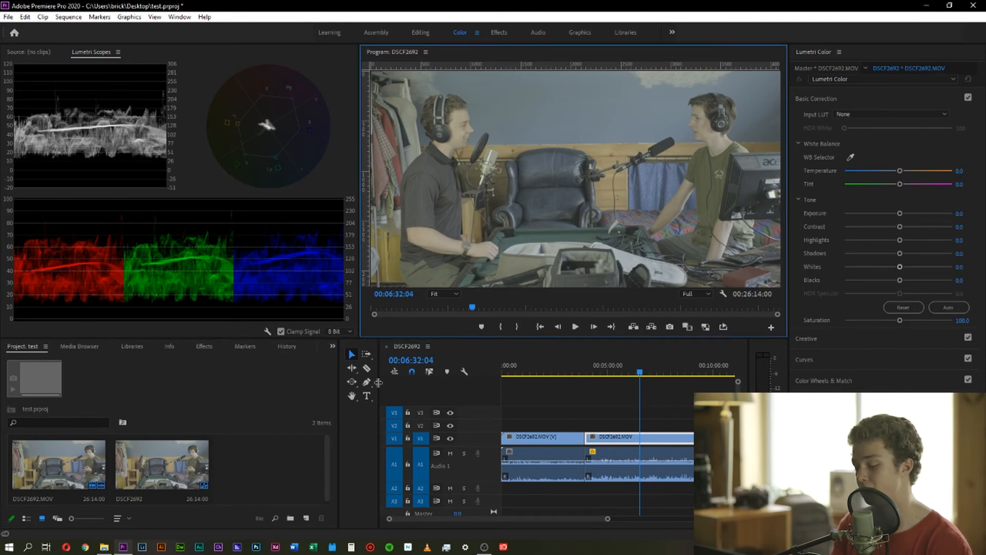
{"action": "left_click_drag", "start_coordinate": [379, 383], "coordinate": [364, 382]}
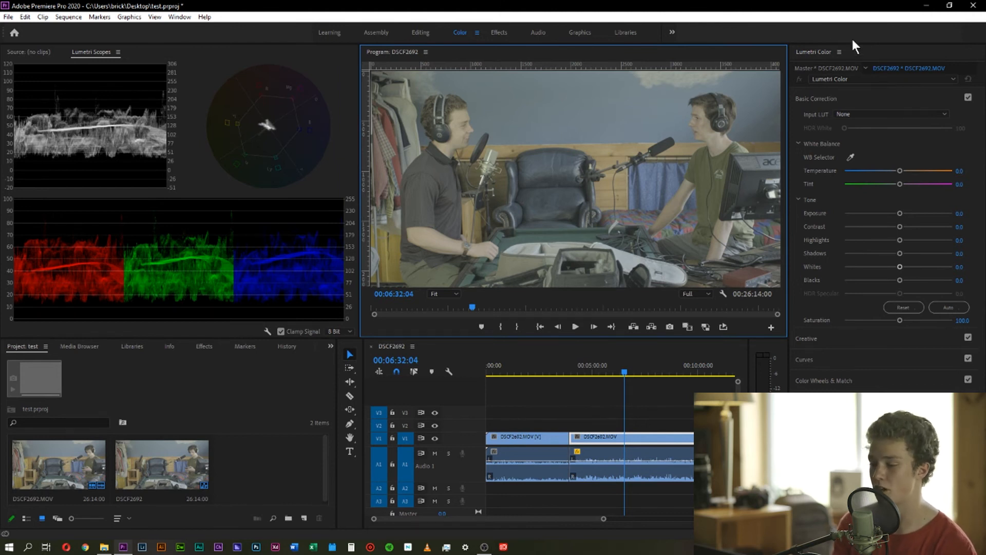
Step: Check where Lumetri Color can be enabled among the program's panels, then select the second video segment on V1
{"action": "left_click", "coordinate": [177, 18]}
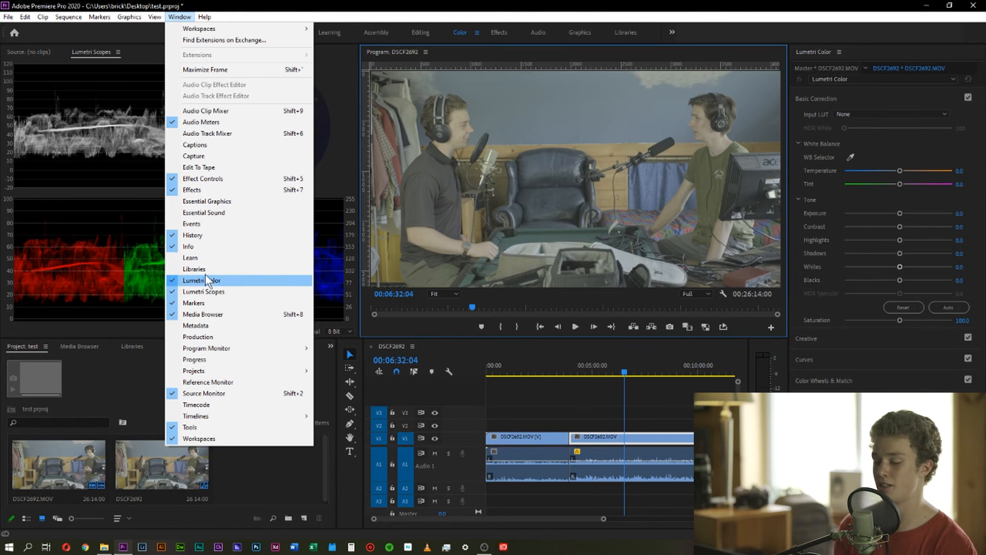
{"action": "left_click", "coordinate": [344, 162]}
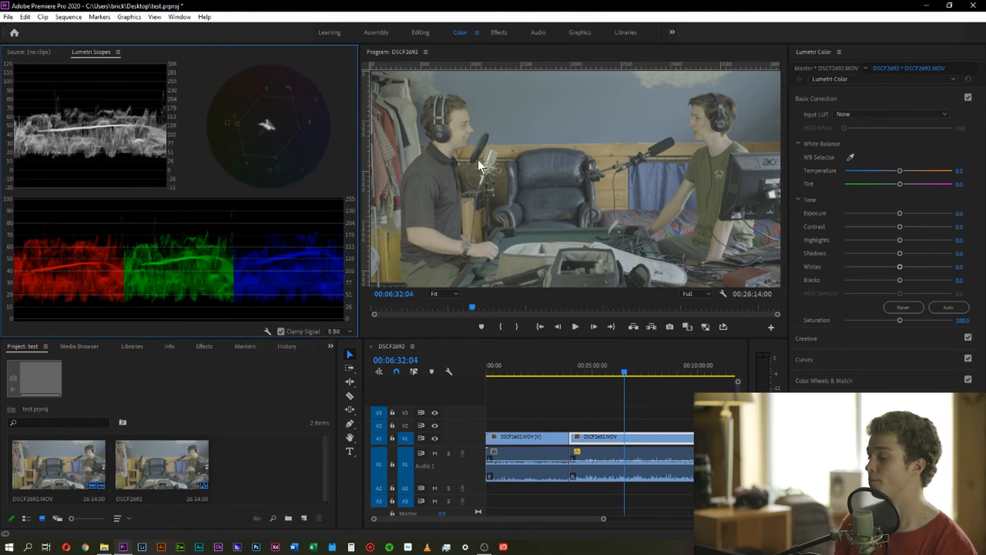
{"action": "left_click", "coordinate": [857, 54]}
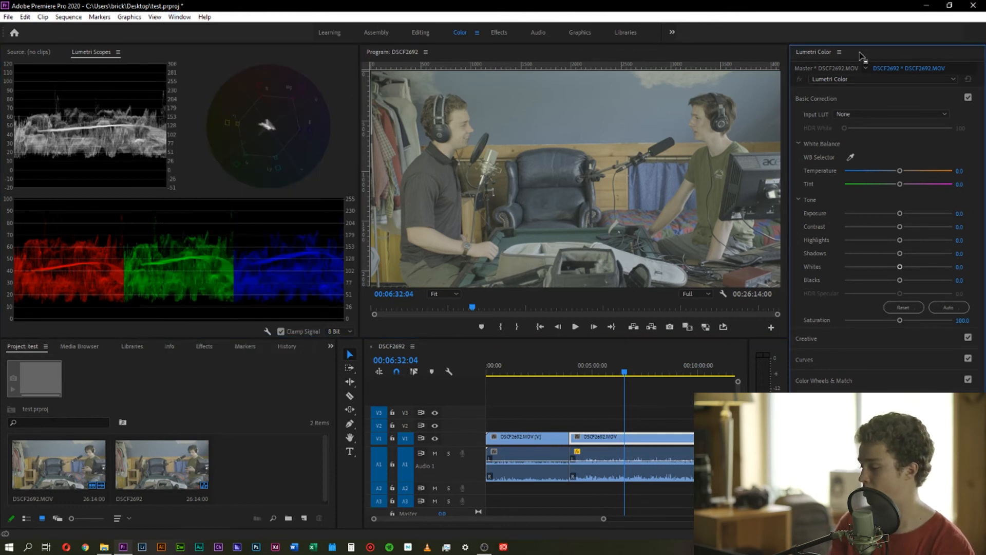
{"action": "left_click", "coordinate": [599, 438]}
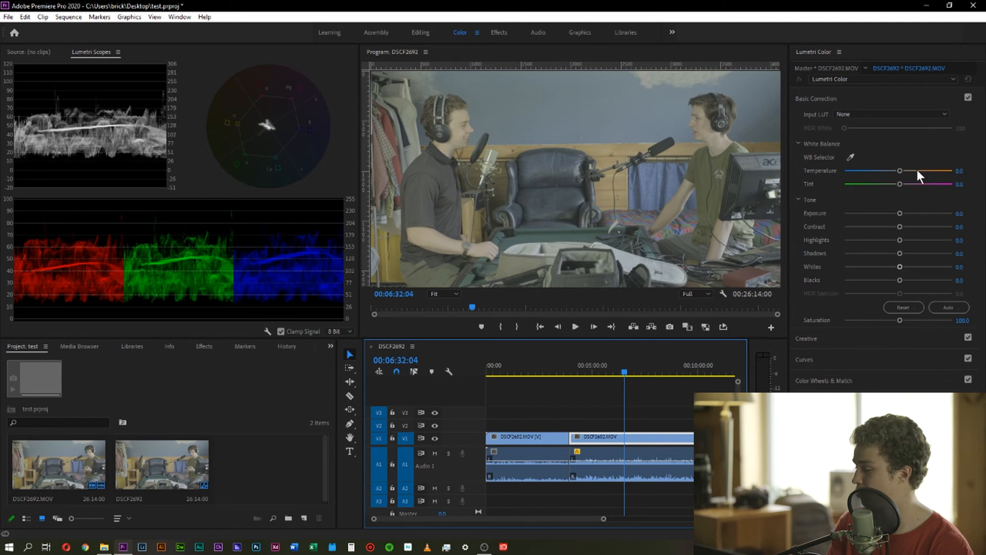
Step: Raise the selected clip's Contrast to about 46 in Lumetri Color's Basic Correction, trying both extremes of the range
{"action": "left_click", "coordinate": [833, 94]}
{"action": "left_click", "coordinate": [834, 94]}
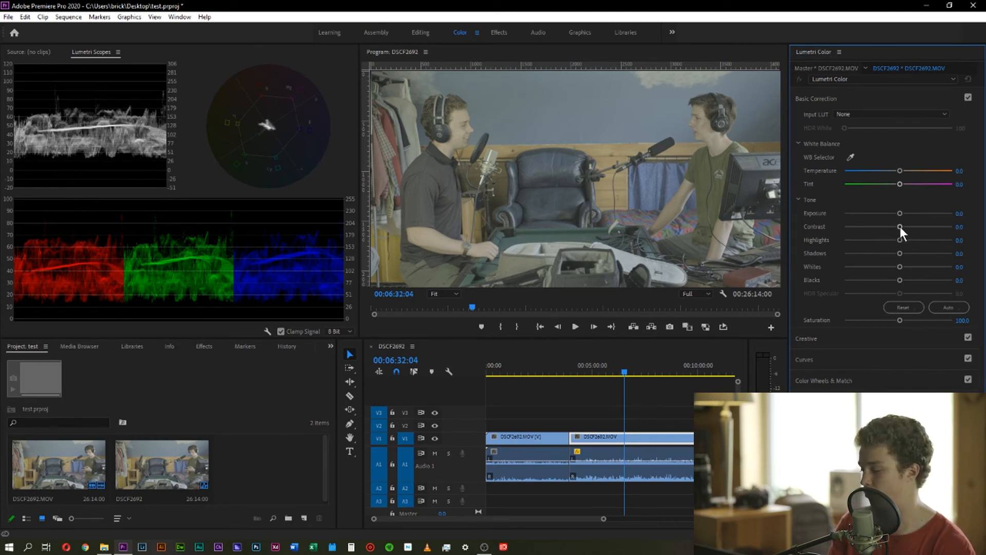
{"action": "left_click_drag", "start_coordinate": [900, 227], "coordinate": [924, 225]}
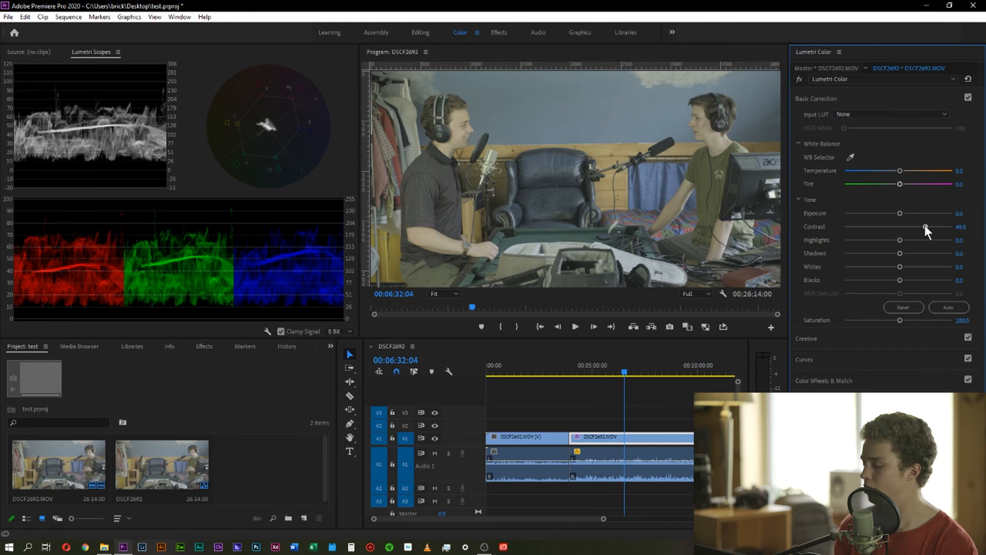
{"action": "left_click_drag", "start_coordinate": [925, 227], "coordinate": [985, 232]}
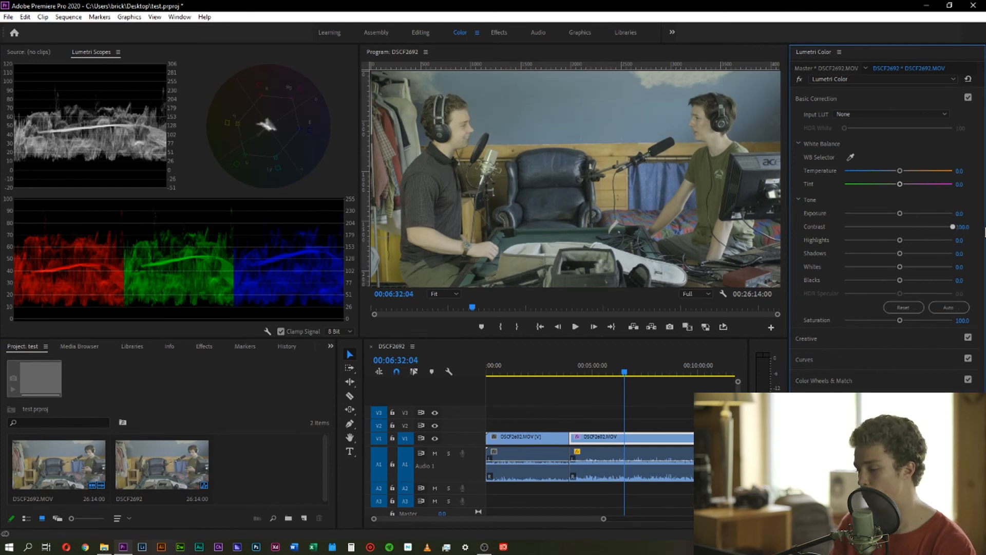
{"action": "left_click_drag", "start_coordinate": [923, 226], "coordinate": [846, 242]}
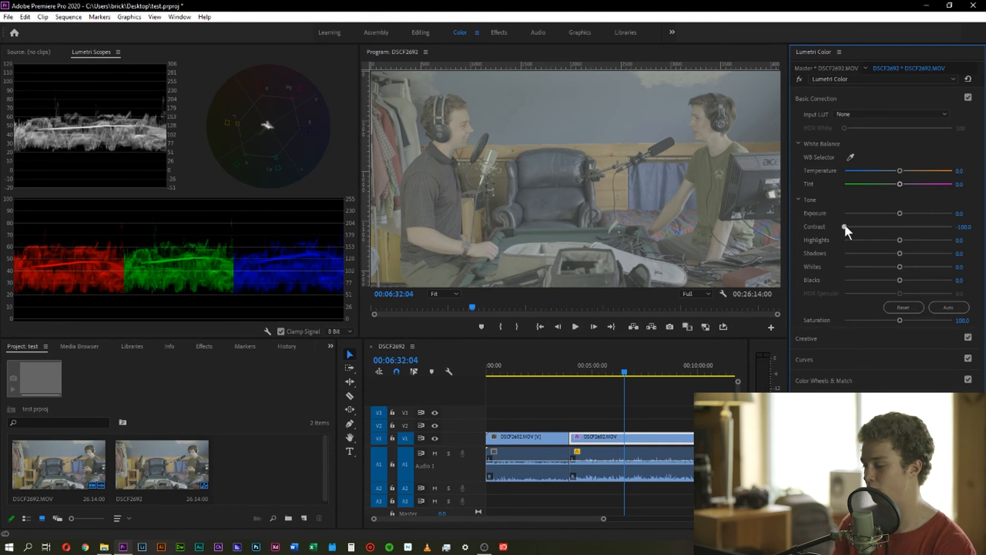
{"action": "left_click_drag", "start_coordinate": [845, 226], "coordinate": [922, 225]}
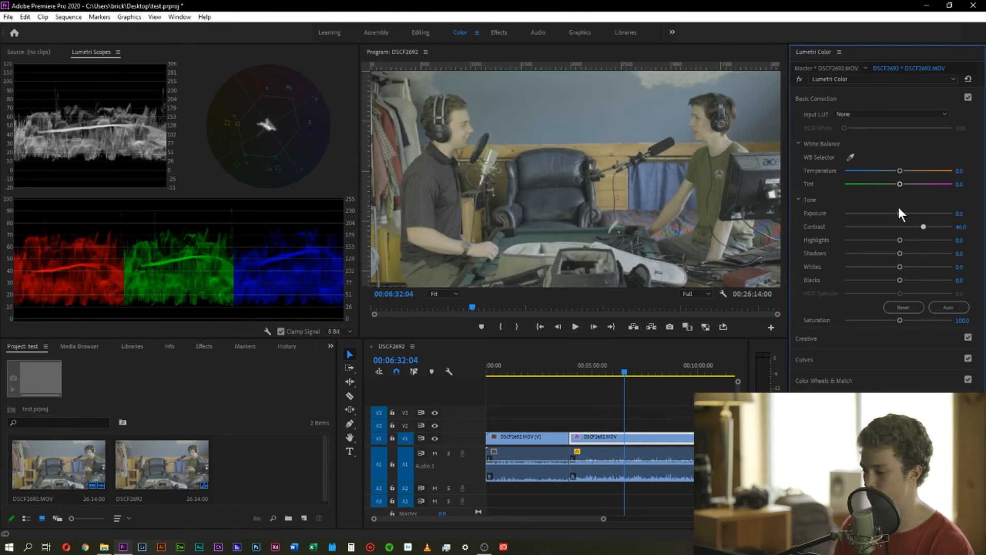
Step: Warm the clip's white balance slightly by setting Temperature to about 12.8
{"action": "left_click_drag", "start_coordinate": [899, 170], "coordinate": [919, 176]}
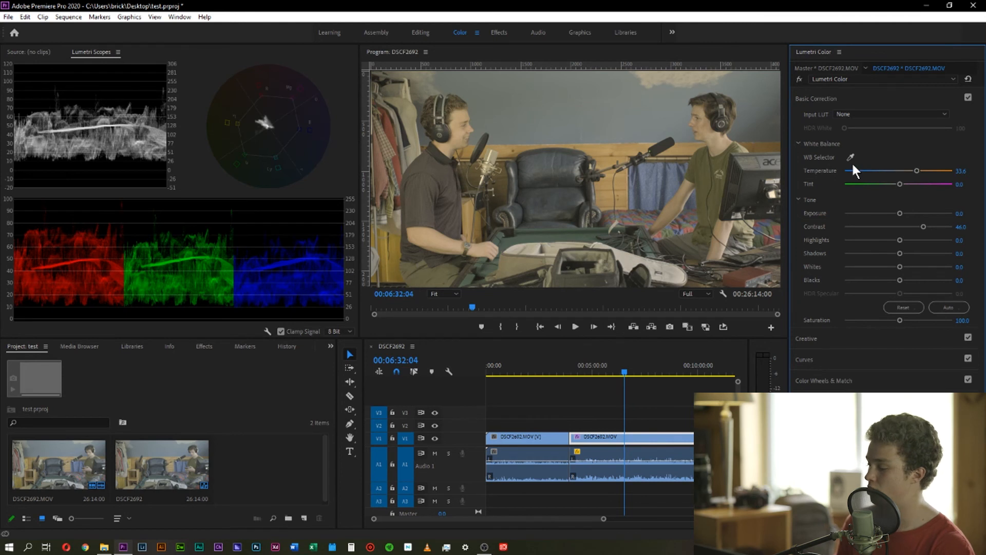
{"action": "mouse_move", "coordinate": [920, 171]}
{"action": "left_mouse_down"}
{"action": "mouse_move", "coordinate": [868, 172]}
{"action": "mouse_move", "coordinate": [935, 174]}
{"action": "left_mouse_up"}
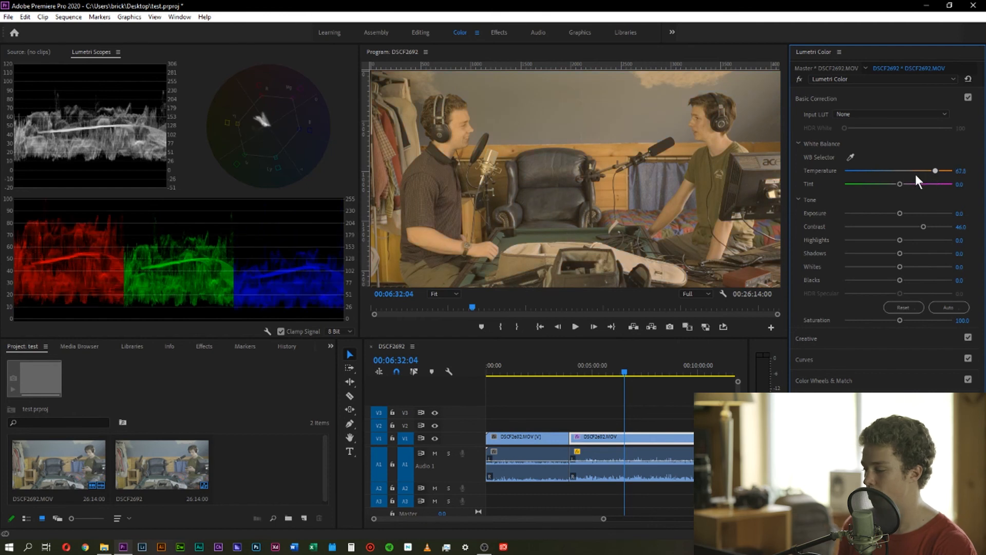
{"action": "left_click", "coordinate": [900, 173]}
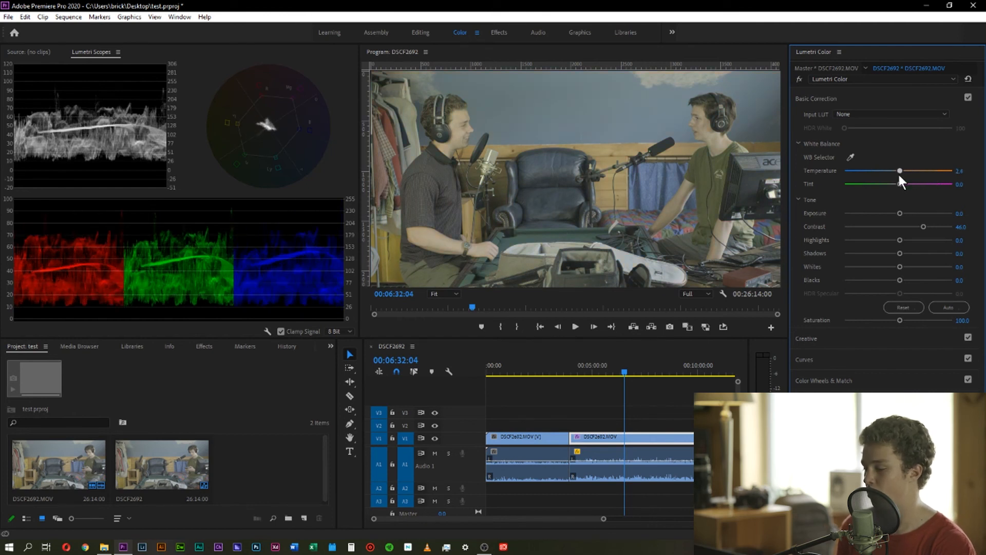
{"action": "left_click_drag", "start_coordinate": [903, 177], "coordinate": [907, 177]}
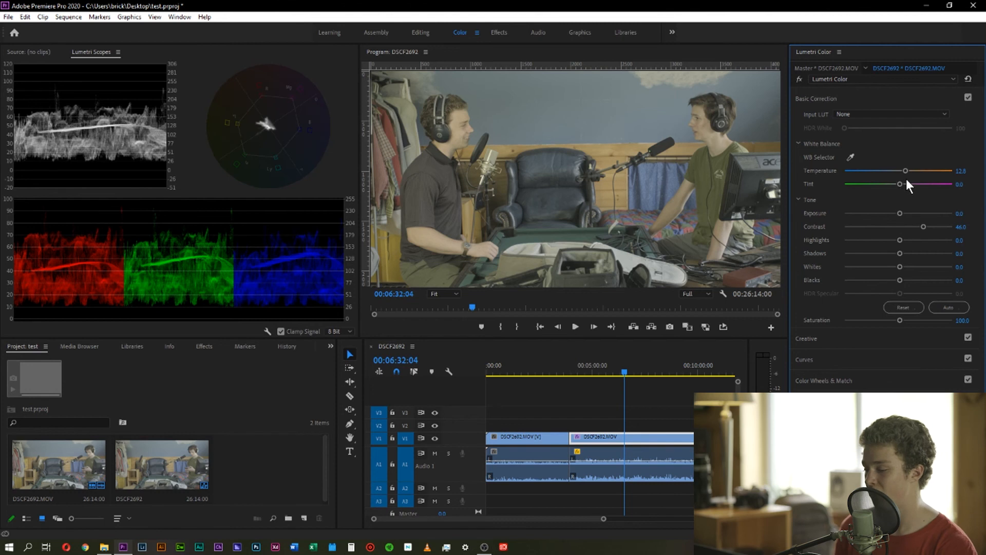
Step: Shift the clip's white balance slightly toward magenta by setting Tint to about 10
{"action": "left_click_drag", "start_coordinate": [899, 184], "coordinate": [929, 184]}
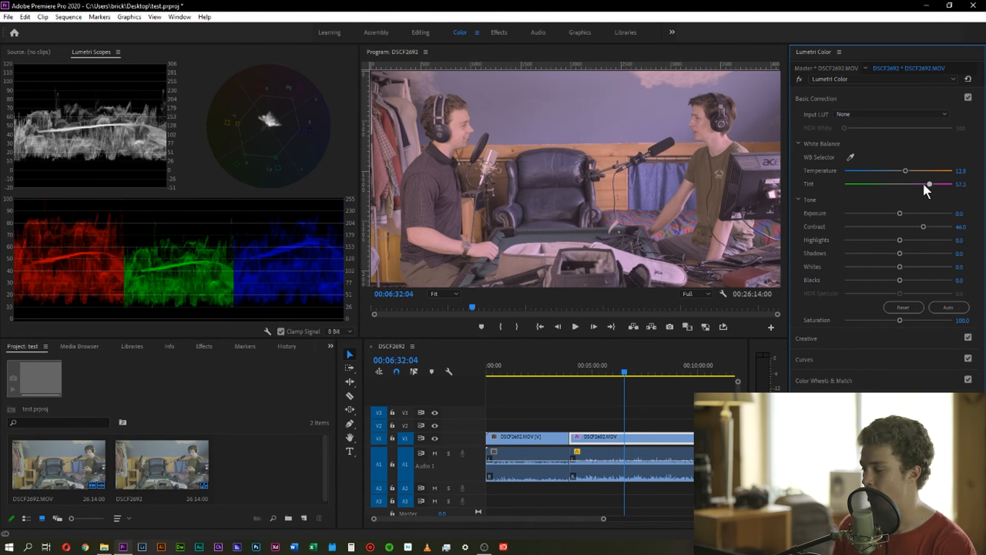
{"action": "left_click_drag", "start_coordinate": [920, 184], "coordinate": [908, 183]}
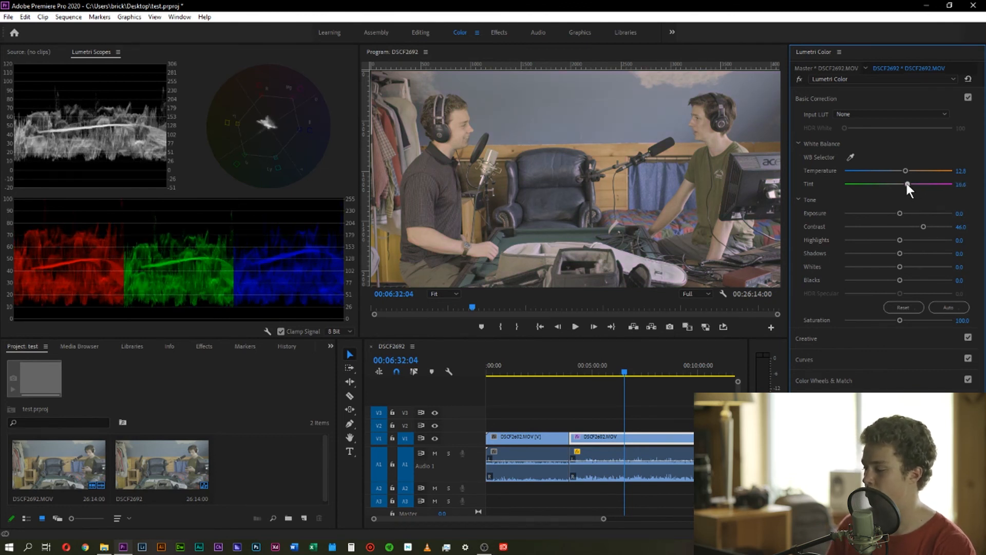
{"action": "left_click_drag", "start_coordinate": [926, 184], "coordinate": [904, 187]}
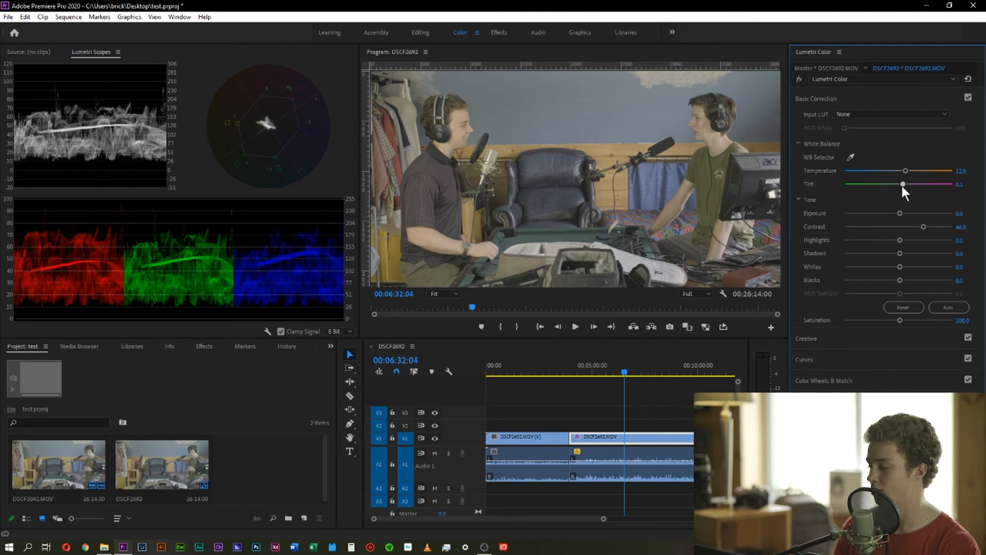
{"action": "left_click_drag", "start_coordinate": [903, 186], "coordinate": [905, 186]}
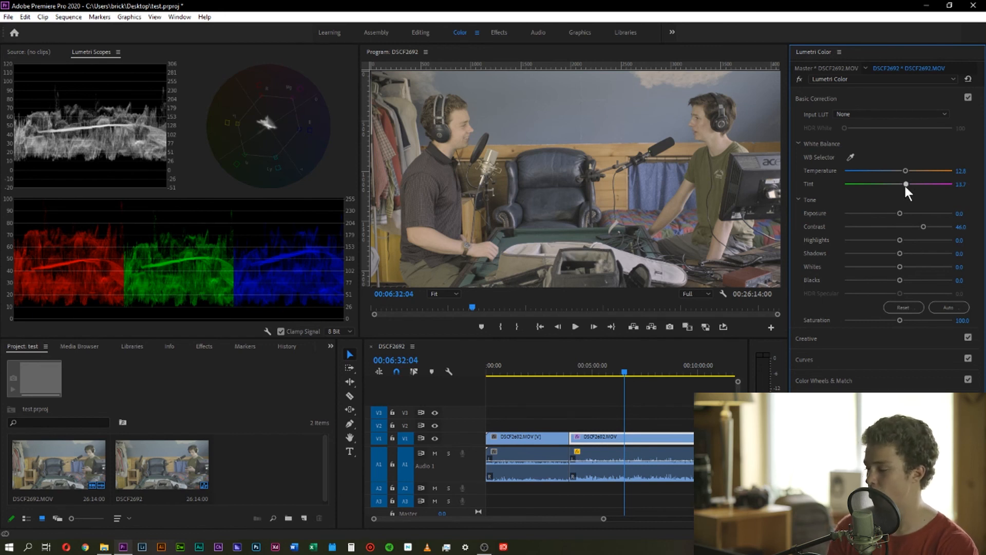
{"action": "left_click_drag", "start_coordinate": [905, 186], "coordinate": [904, 186]}
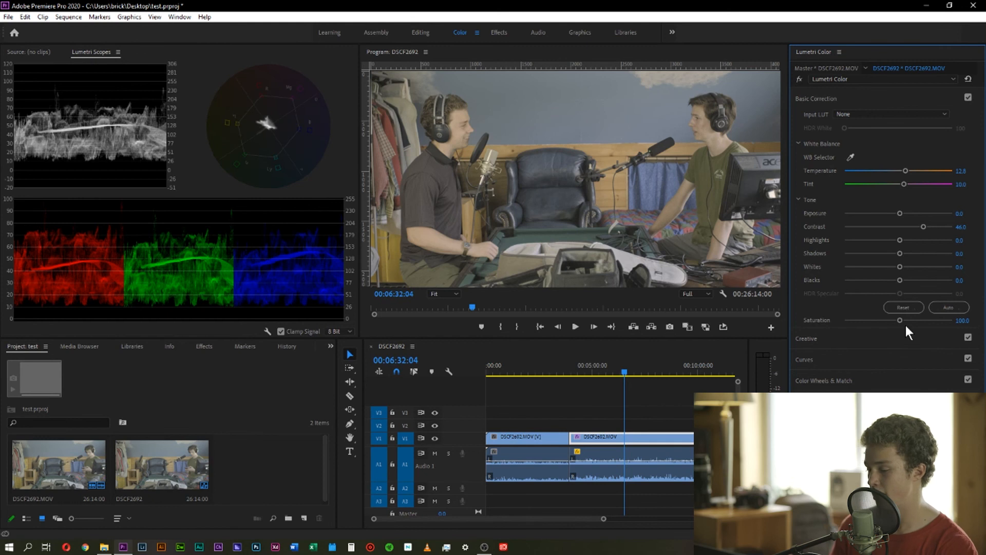
Step: Boost the clip's Saturation to about 122.3 after trying low and high values, and save the project
{"action": "left_click_drag", "start_coordinate": [900, 321], "coordinate": [904, 319]}
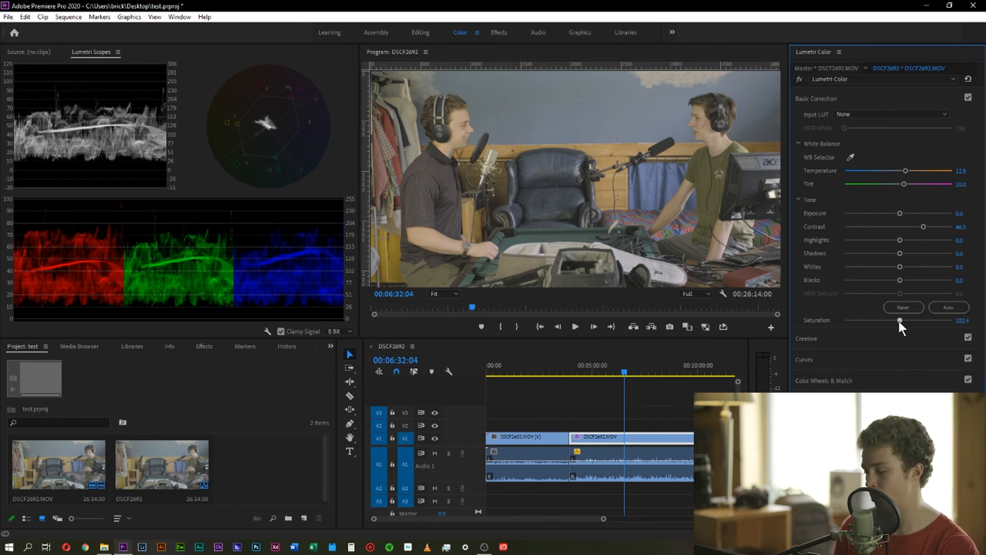
{"action": "left_click_drag", "start_coordinate": [899, 322], "coordinate": [897, 322]}
{"action": "left_click", "coordinate": [965, 321]}
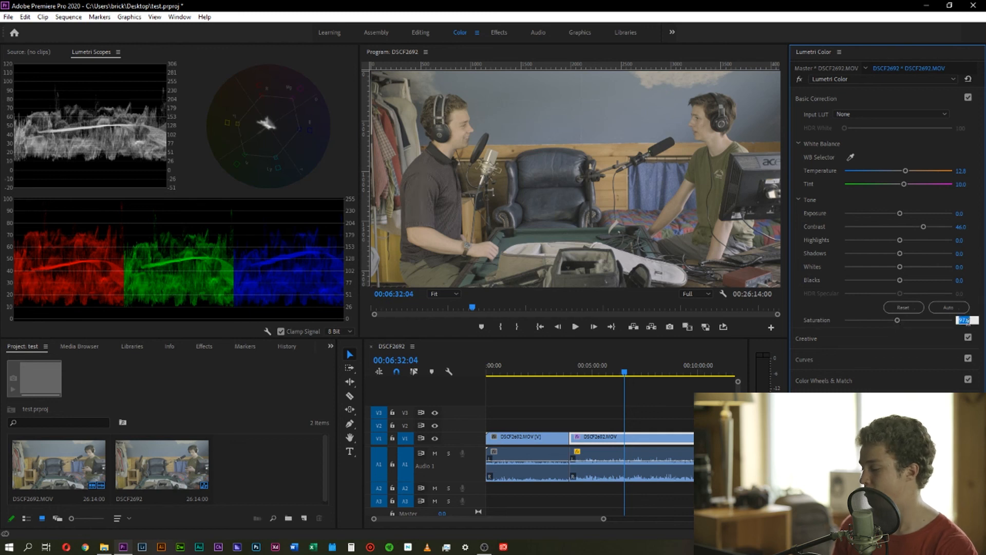
{"action": "left_click", "coordinate": [856, 311]}
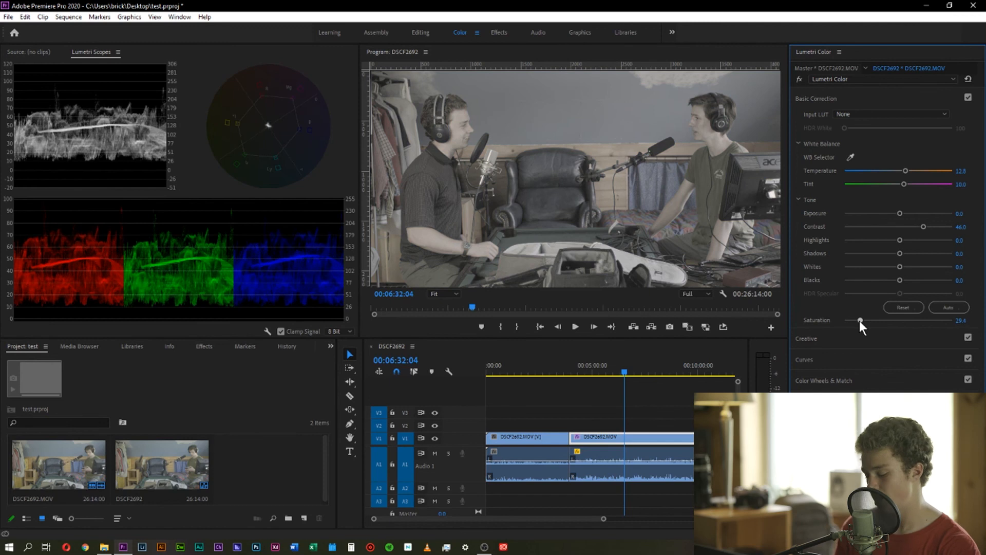
{"action": "left_click_drag", "start_coordinate": [859, 320], "coordinate": [979, 331]}
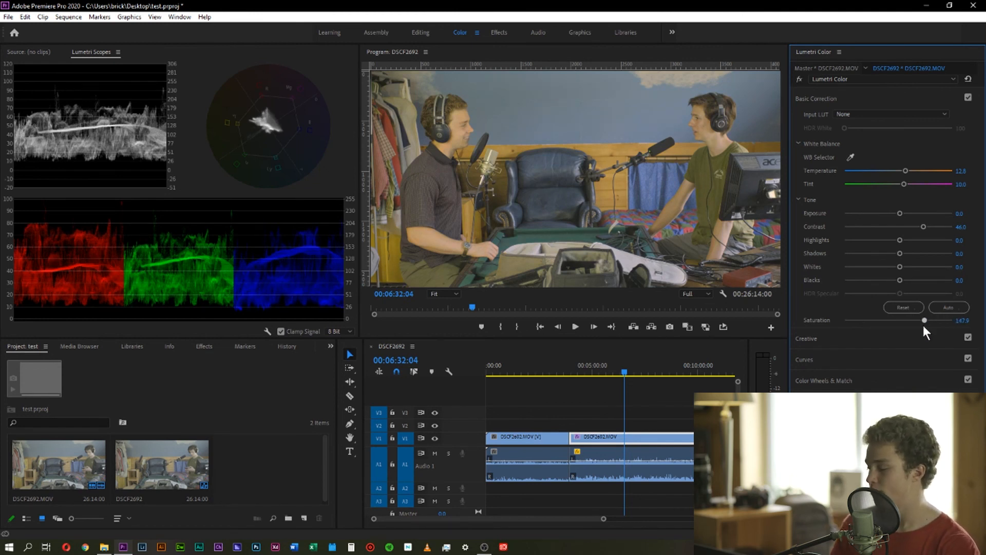
{"action": "left_click_drag", "start_coordinate": [921, 326], "coordinate": [918, 327]}
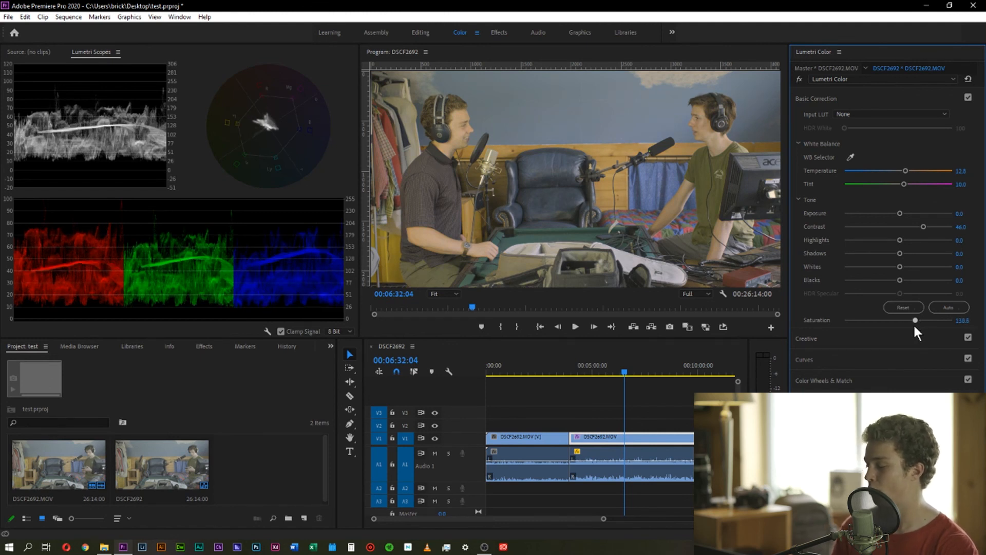
{"action": "left_click_drag", "start_coordinate": [909, 328], "coordinate": [909, 328]}
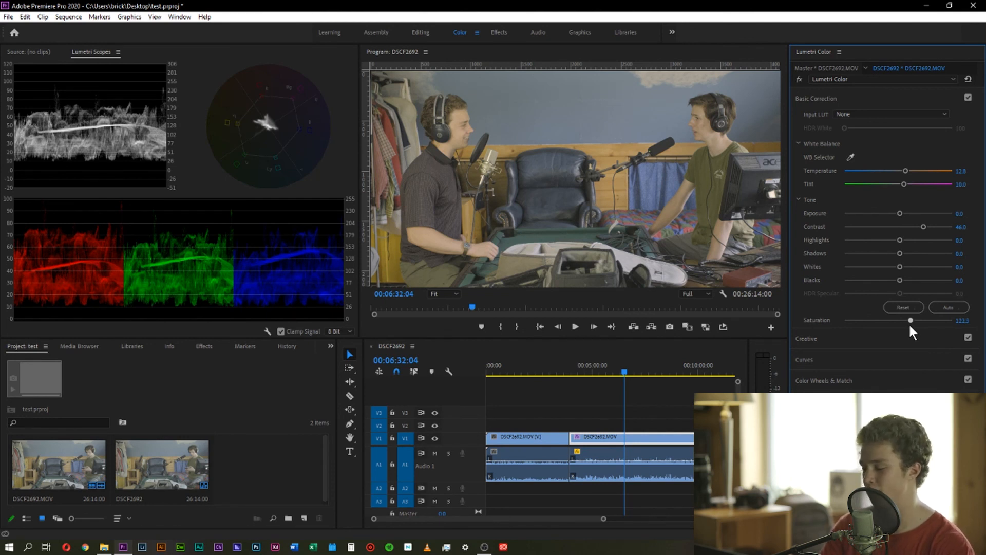
{"action": "key", "text": "ctrl+s"}
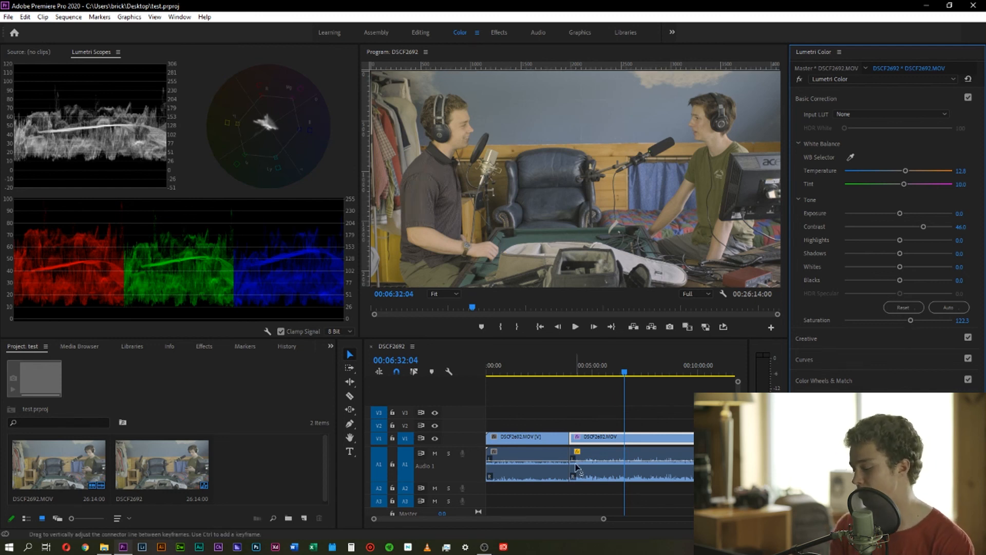
{"action": "left_click_drag", "start_coordinate": [593, 413], "coordinate": [517, 491]}
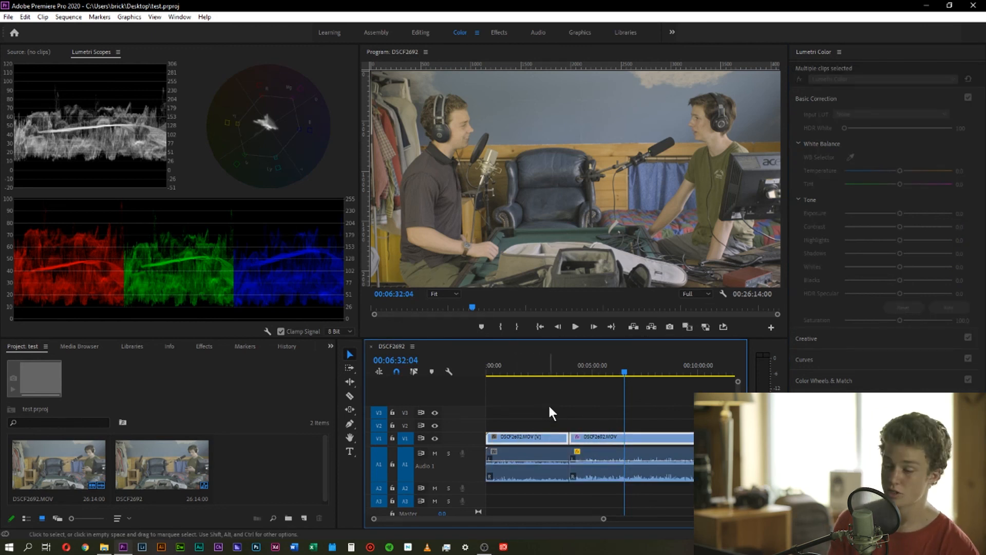
{"action": "left_click", "coordinate": [567, 388]}
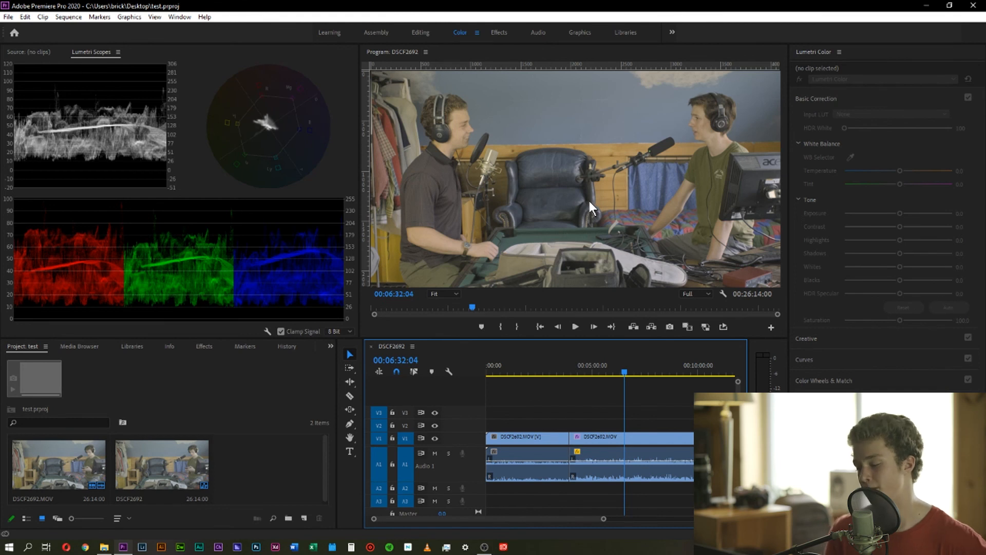
{"action": "key", "text": "ctrl+m"}
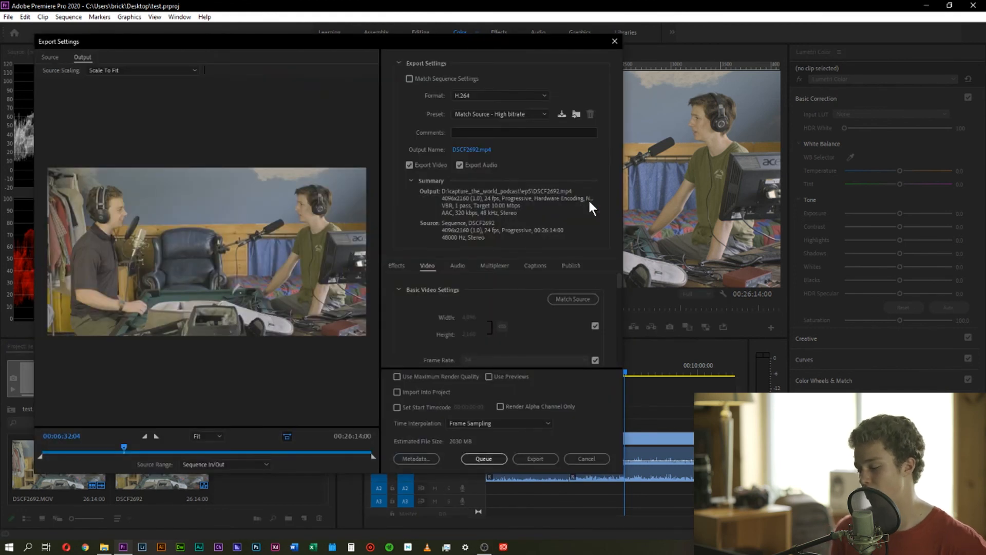
{"action": "left_click", "coordinate": [615, 42]}
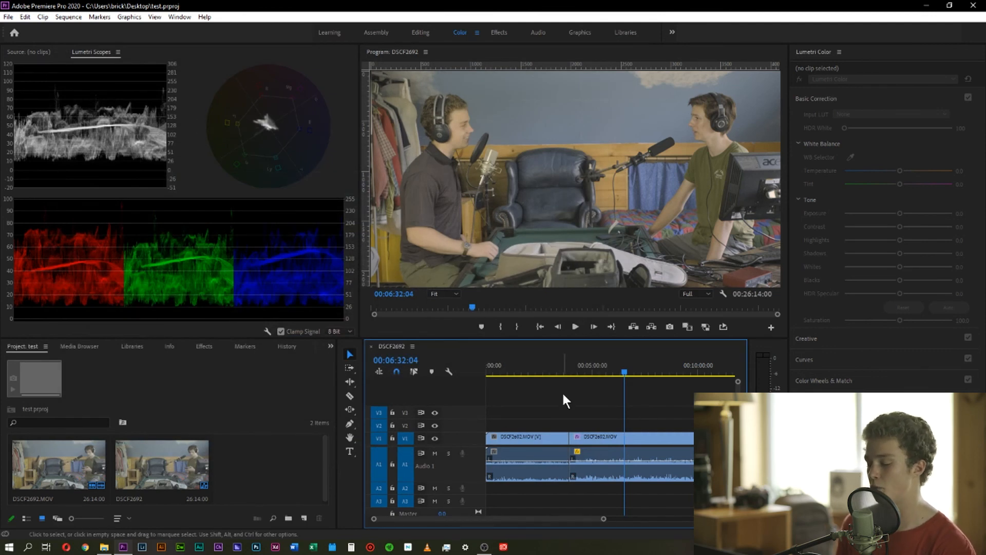
{"action": "key", "text": "ctrl+n"}
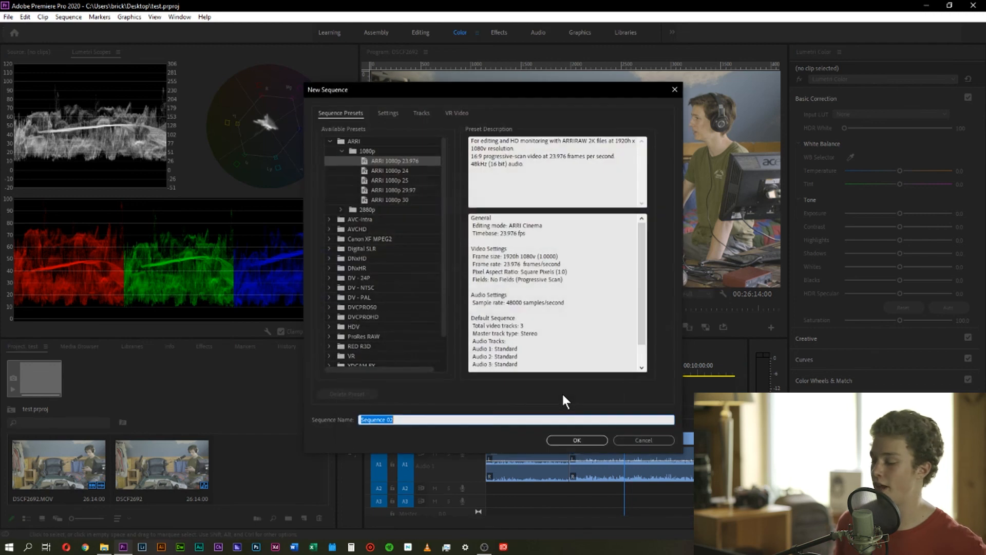
{"action": "left_click", "coordinate": [643, 443]}
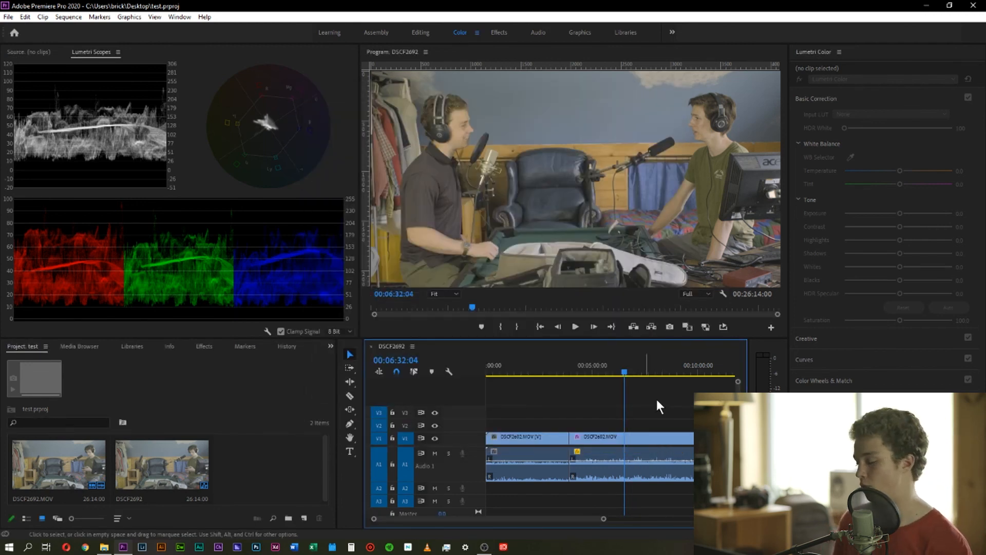
Step: Open the sequence's Export Settings, review the available formats and keep H.264
{"action": "key", "text": "ctrl+m"}
{"action": "left_click_drag", "start_coordinate": [413, 45], "coordinate": [599, 52]}
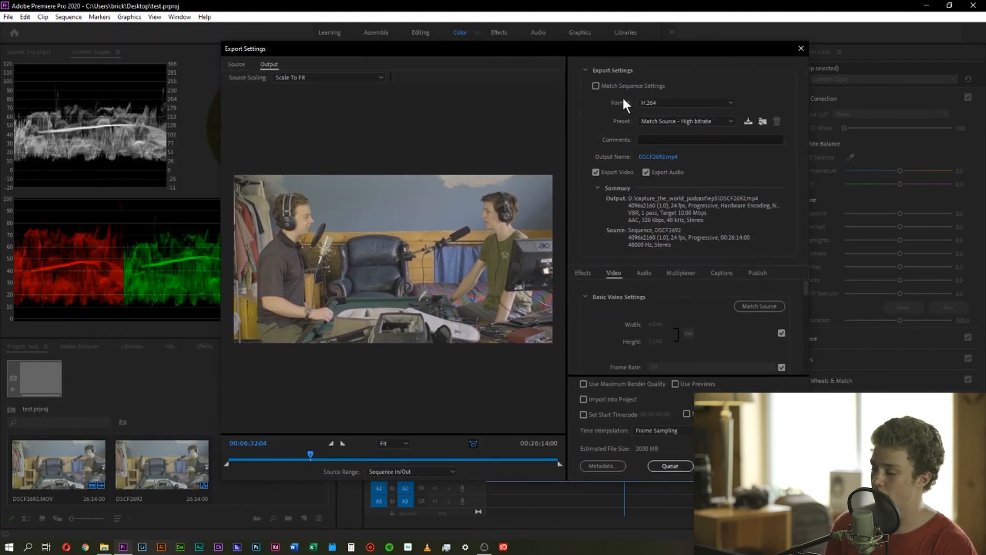
{"action": "left_click", "coordinate": [685, 103]}
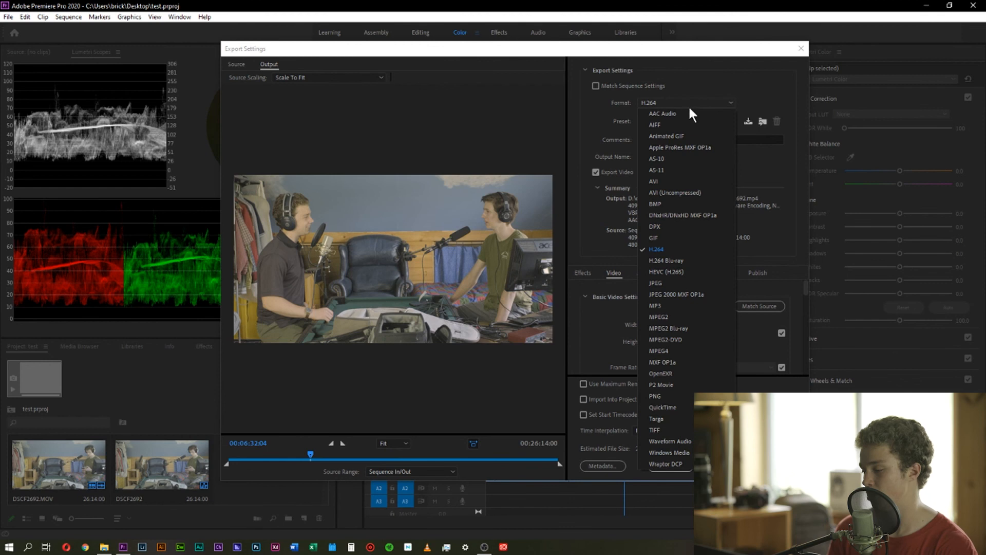
{"action": "left_click", "coordinate": [692, 102]}
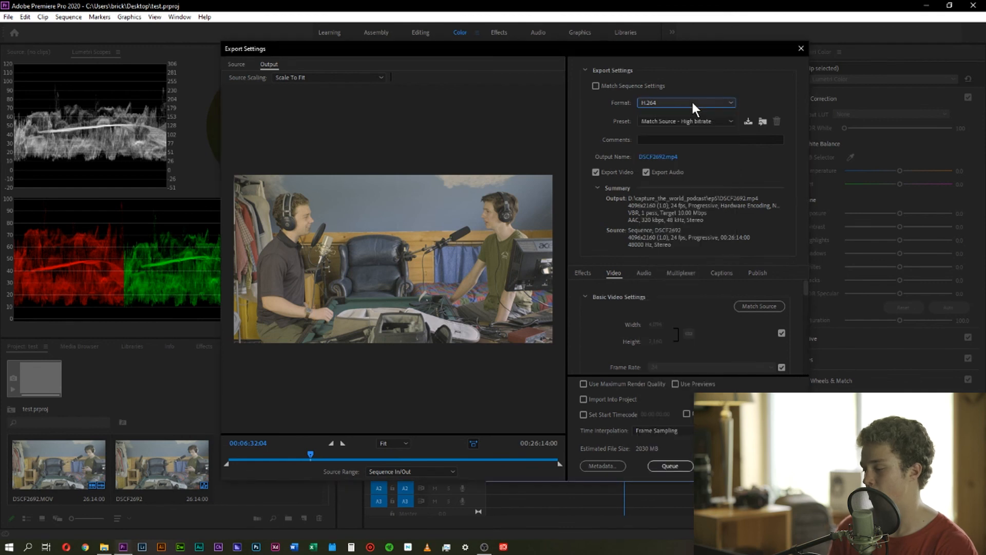
Step: Apply the YouTube 2160p 4K Ultra HD export preset and look over its video settings
{"action": "left_click", "coordinate": [670, 122]}
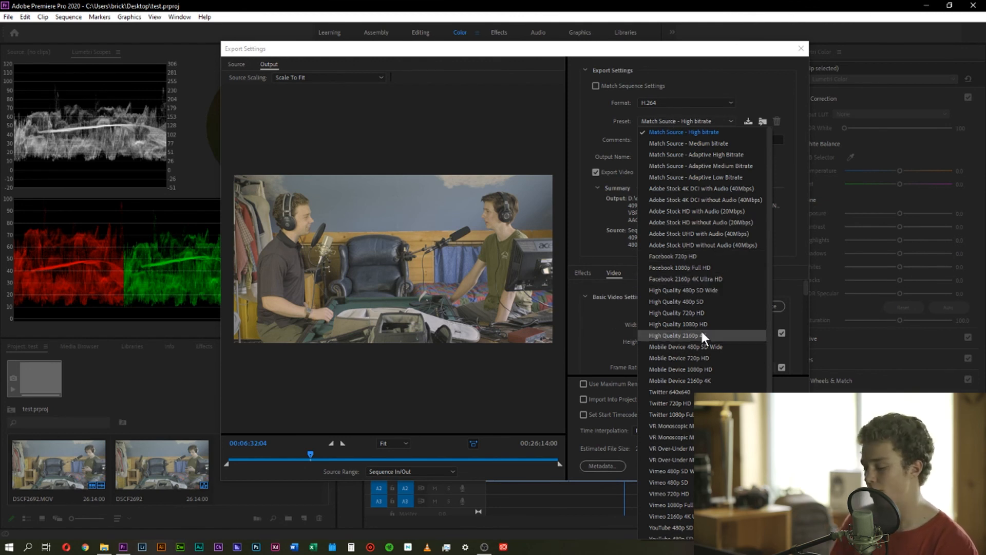
{"action": "scroll", "coordinate": [694, 321], "scroll_direction": "down", "scroll_amount": 1}
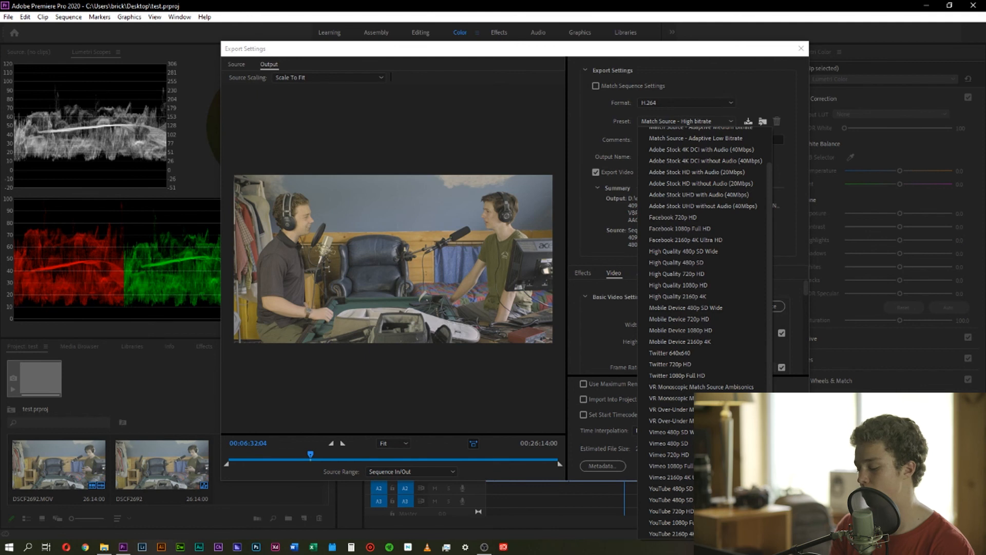
{"action": "left_click", "coordinate": [678, 535]}
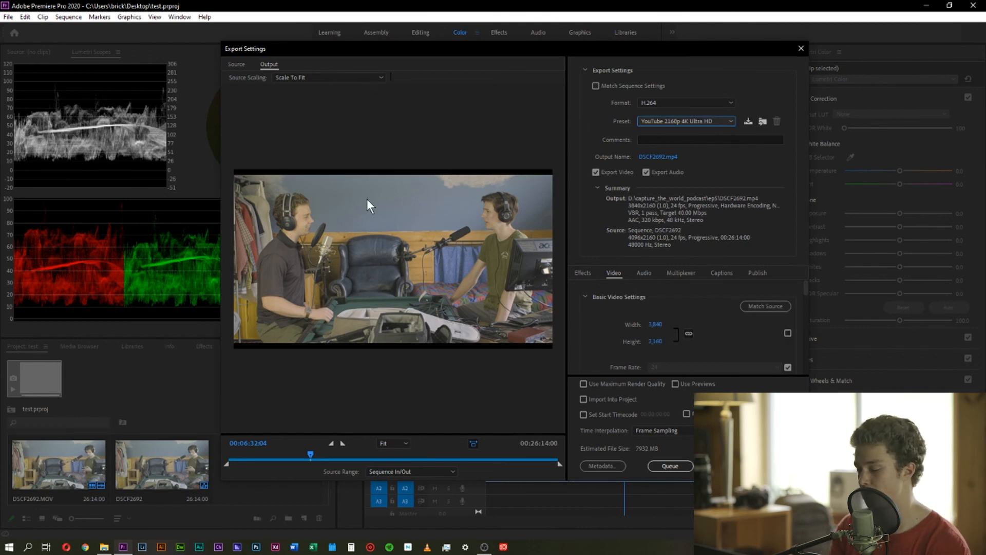
{"action": "scroll", "coordinate": [693, 326], "scroll_direction": "down", "scroll_amount": 3}
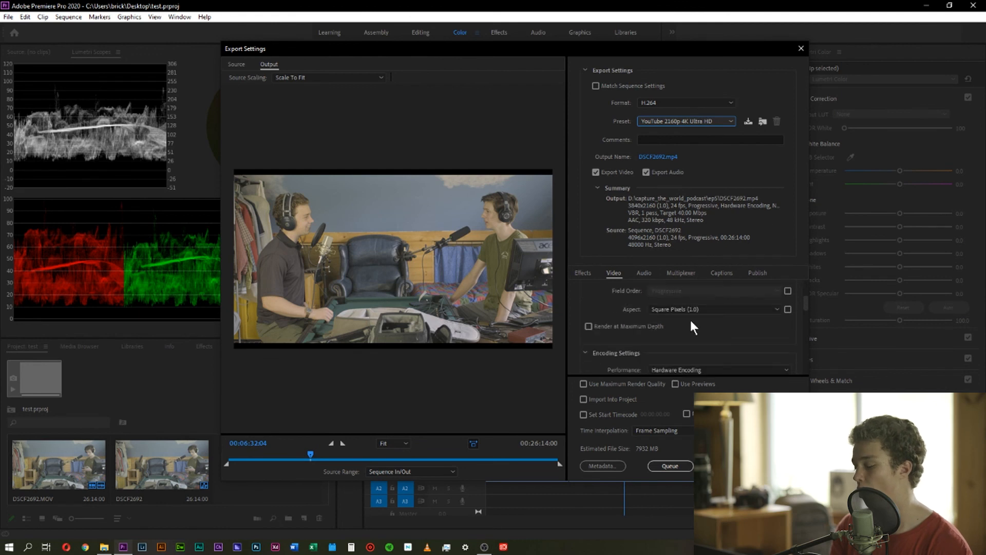
Step: Set the export's output location to the Desktop and name the output file test
{"action": "left_click", "coordinate": [655, 157]}
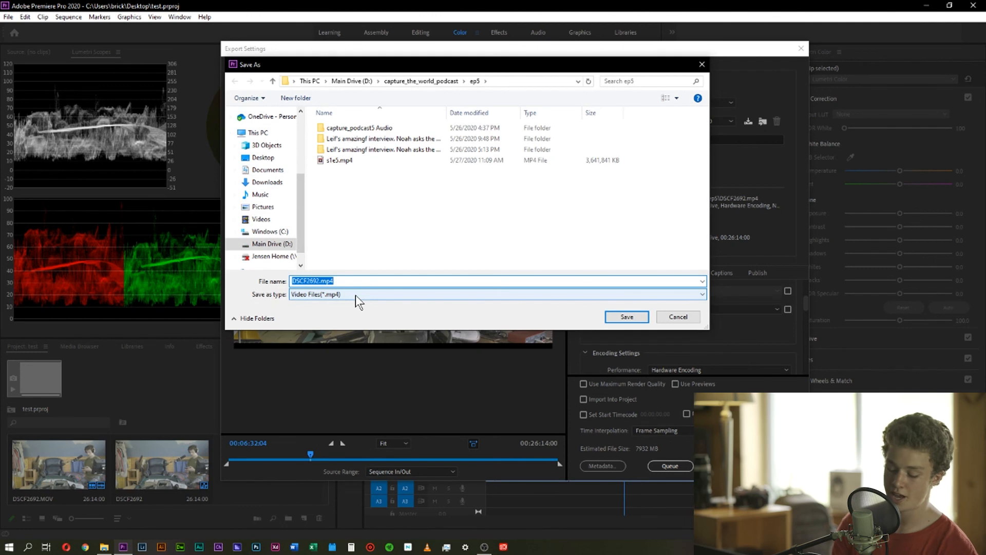
{"action": "left_click", "coordinate": [262, 157]}
{"action": "left_click_drag", "start_coordinate": [371, 280], "coordinate": [263, 290]}
{"action": "key", "text": "BackSpace"}
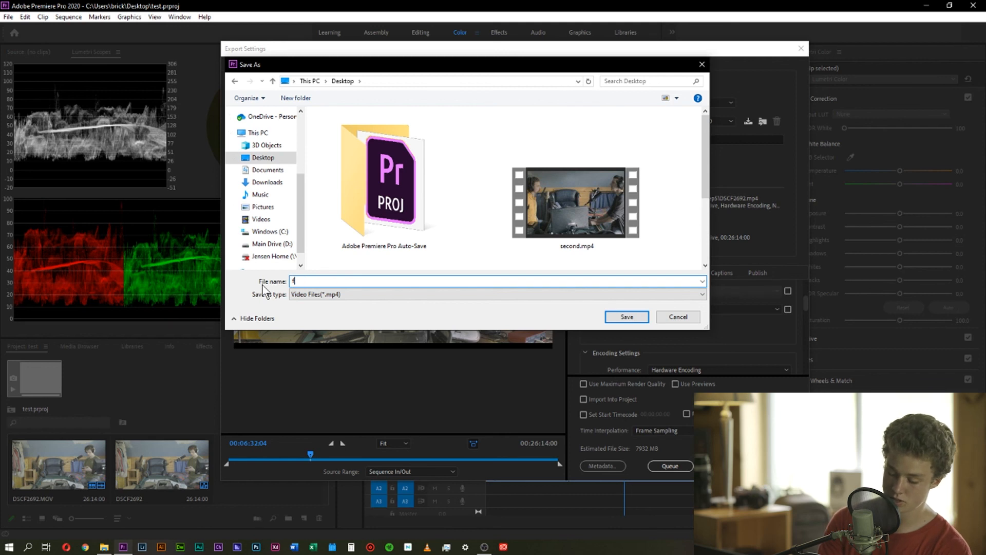
{"action": "type", "text": "tet6"}
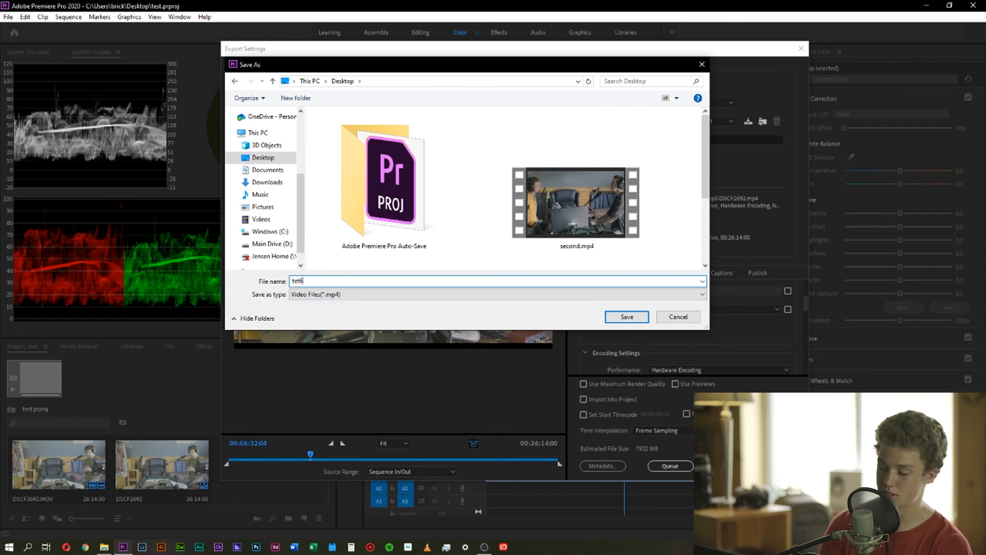
{"action": "key", "text": "BackSpace"}
{"action": "key", "text": "BackSpace"}
{"action": "type", "text": "st"}
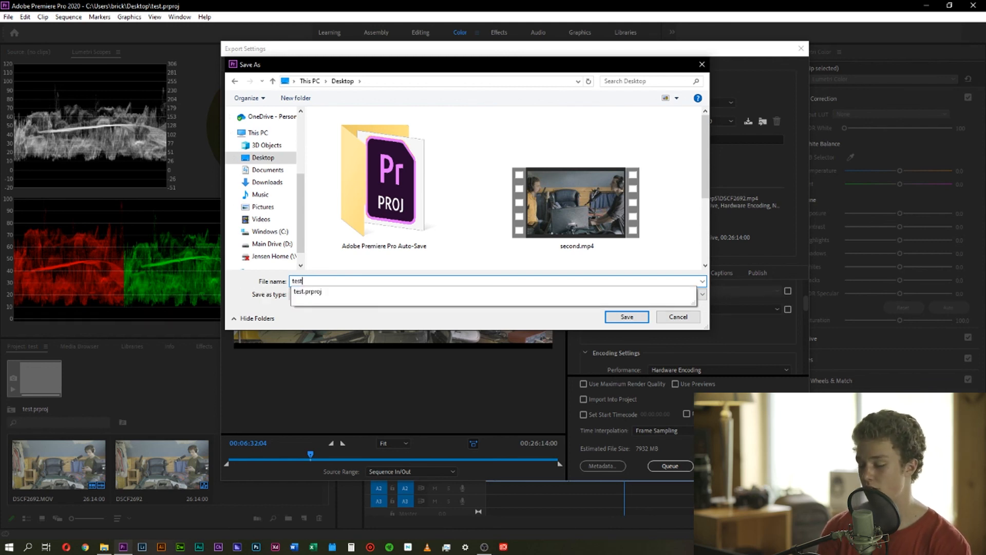
{"action": "left_click", "coordinate": [624, 317]}
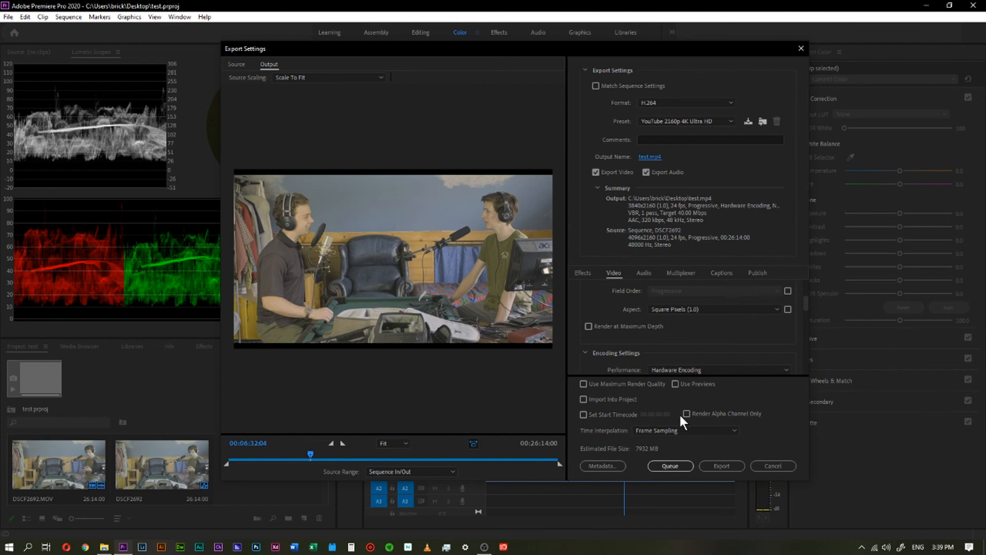
Step: Start exporting the sequence directly with the current settings and cancel the encoding
{"action": "left_click", "coordinate": [714, 465]}
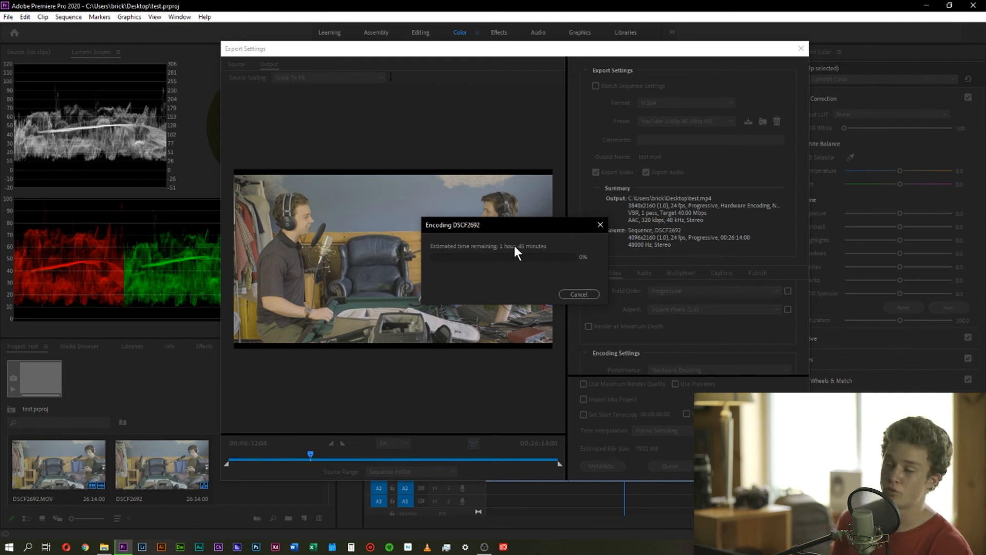
{"action": "left_click", "coordinate": [572, 294]}
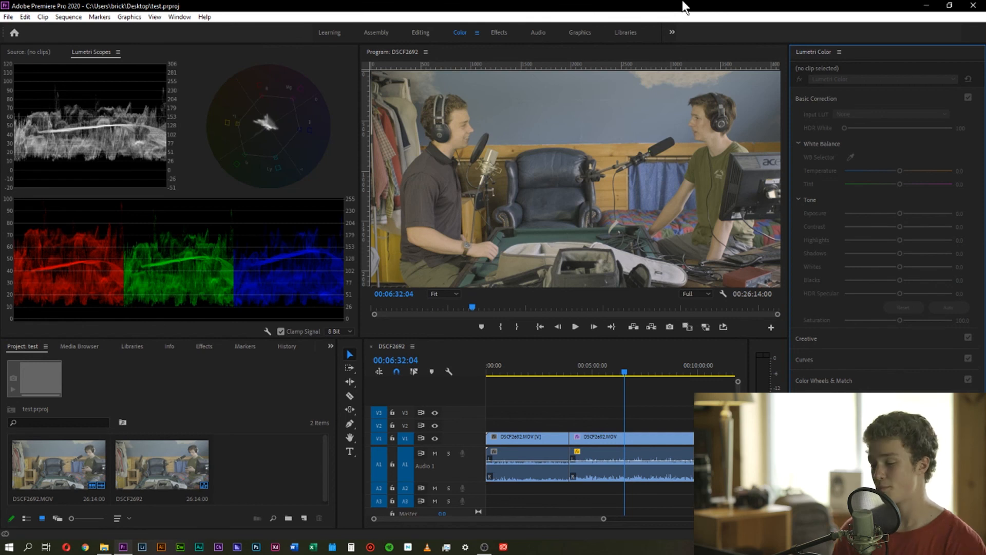